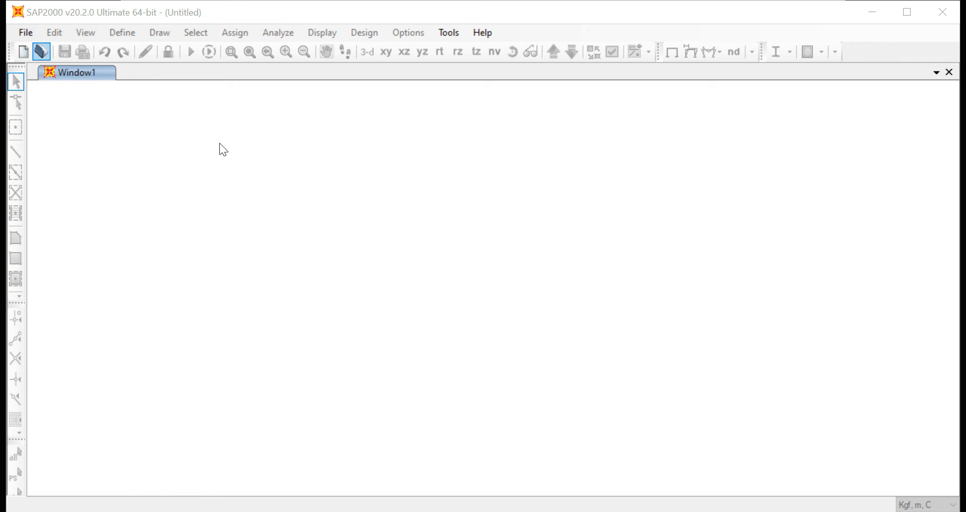
Start a new model from the Beam template with Kgf, m, C as the default units.
key(ctrl+o)
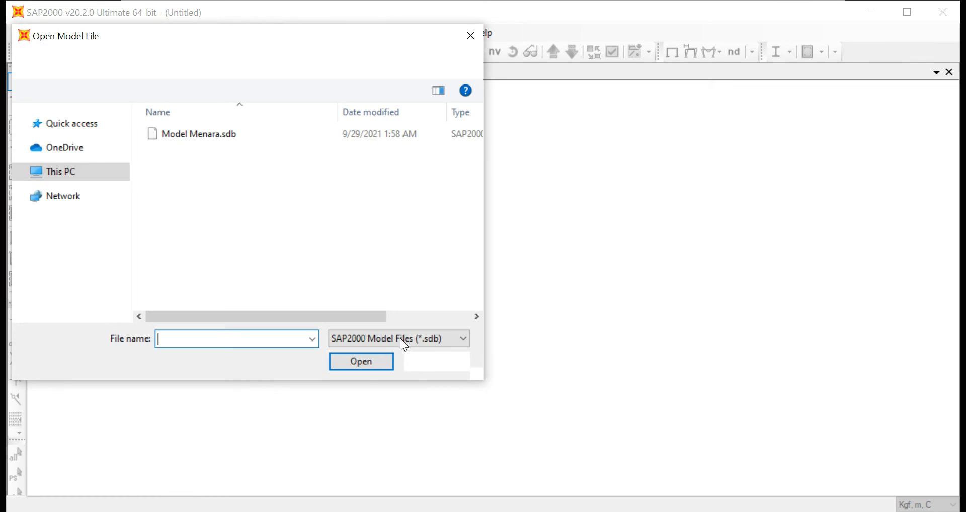
click(427, 366)
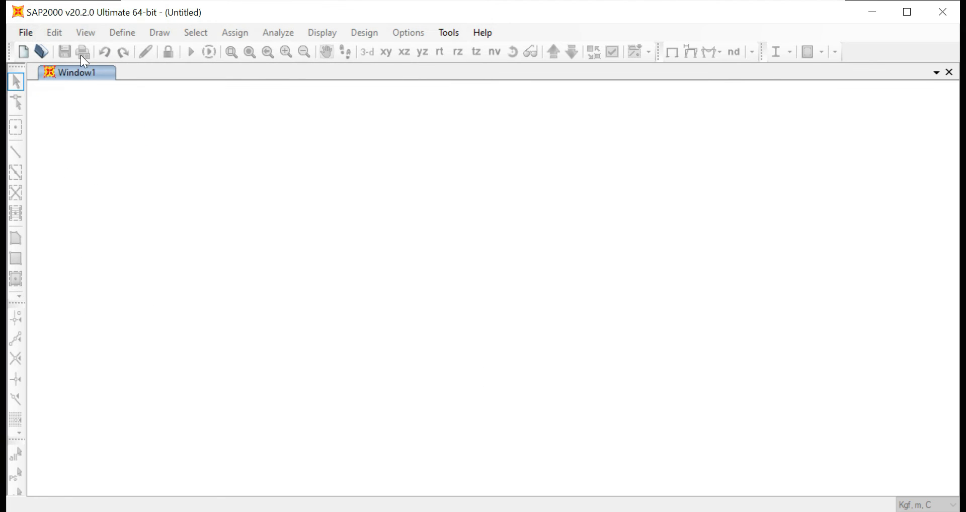
click(22, 52)
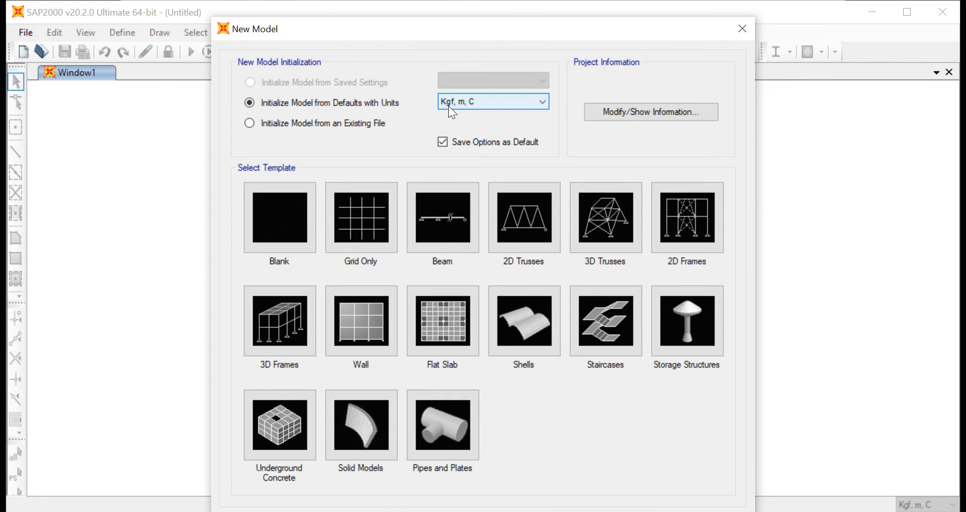
click(478, 104)
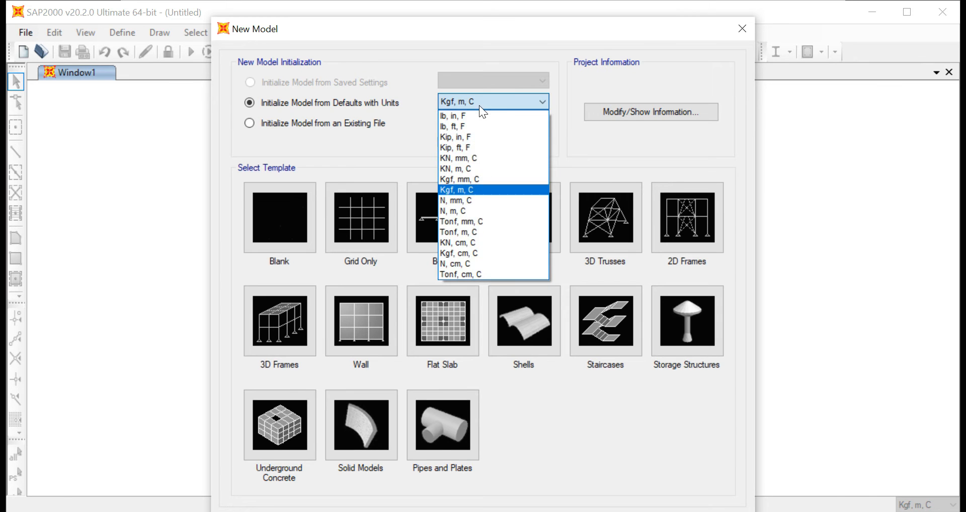
click(466, 188)
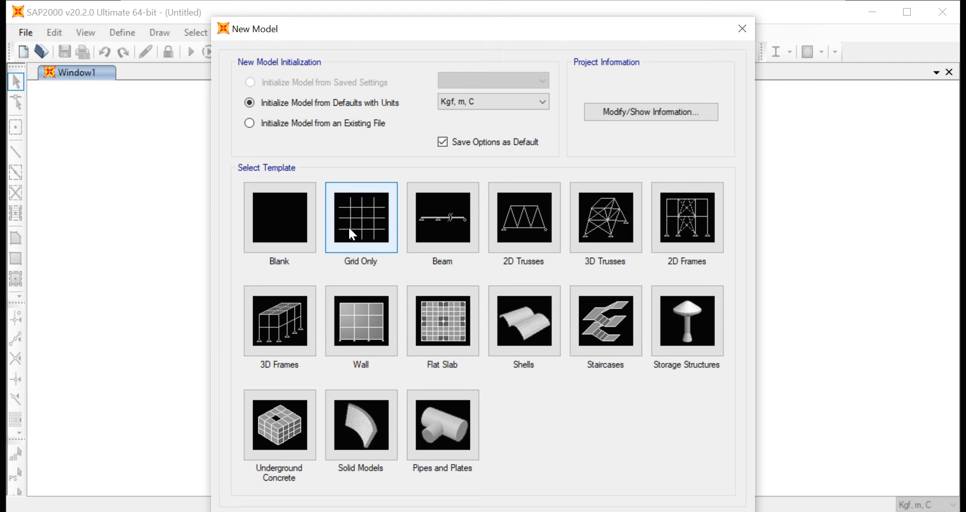
click(436, 225)
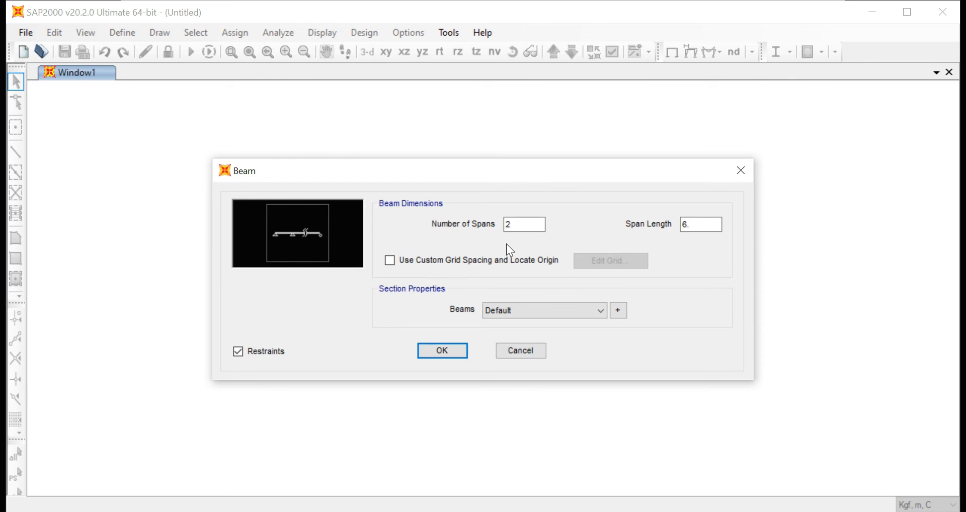
Create the beam with 1 span of 5 m, and close the 3-D view to keep only the X-Z plane.
drag(519, 224, 502, 222)
text(1)
drag(697, 225, 669, 227)
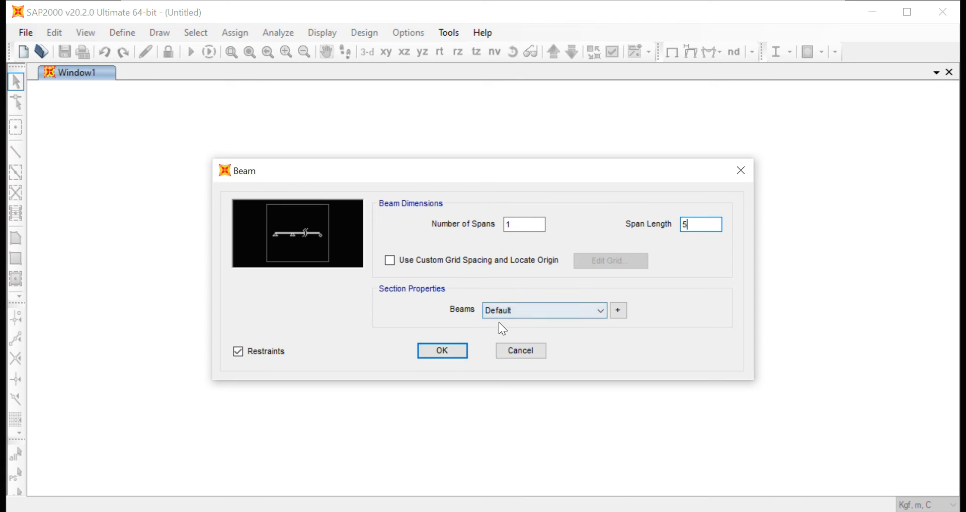
click(442, 350)
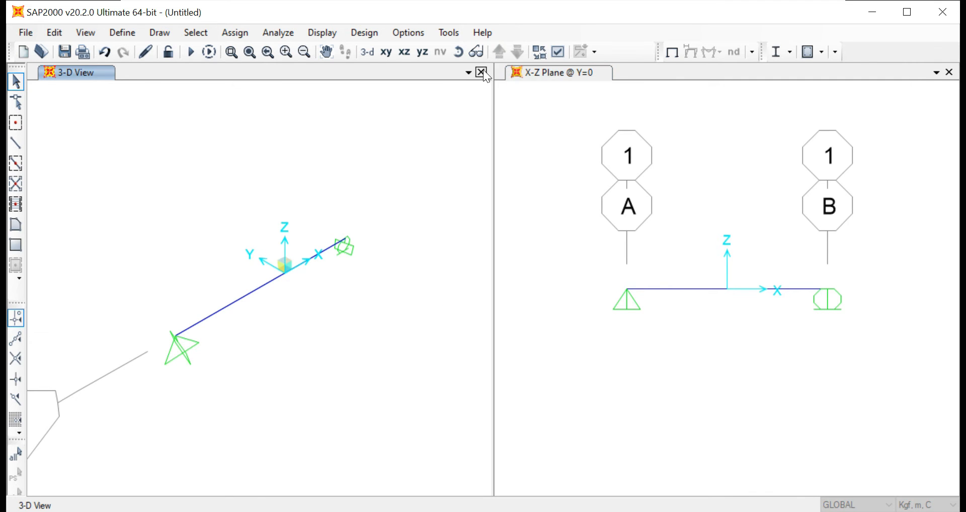
click(481, 72)
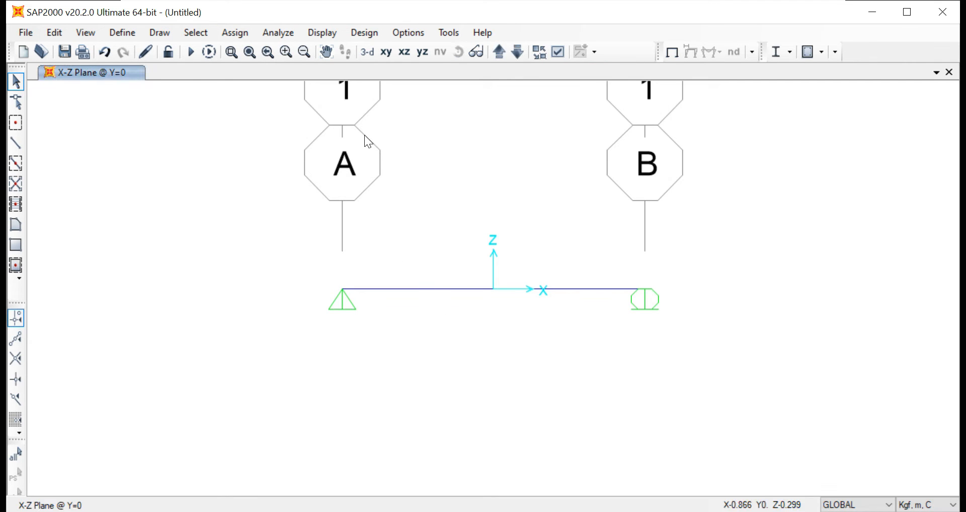
Examine the beam's line information, including its assigned section property, without changing anything.
click(406, 289)
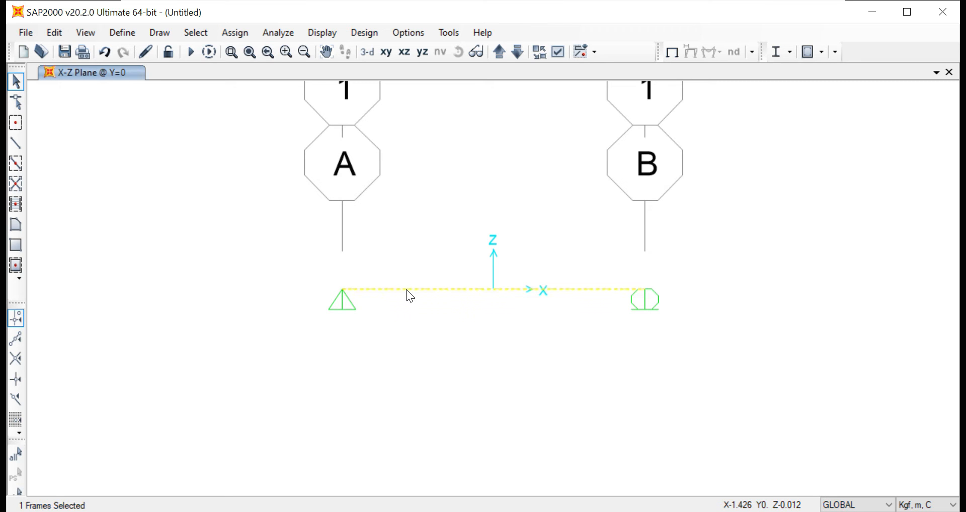
right_click(406, 289)
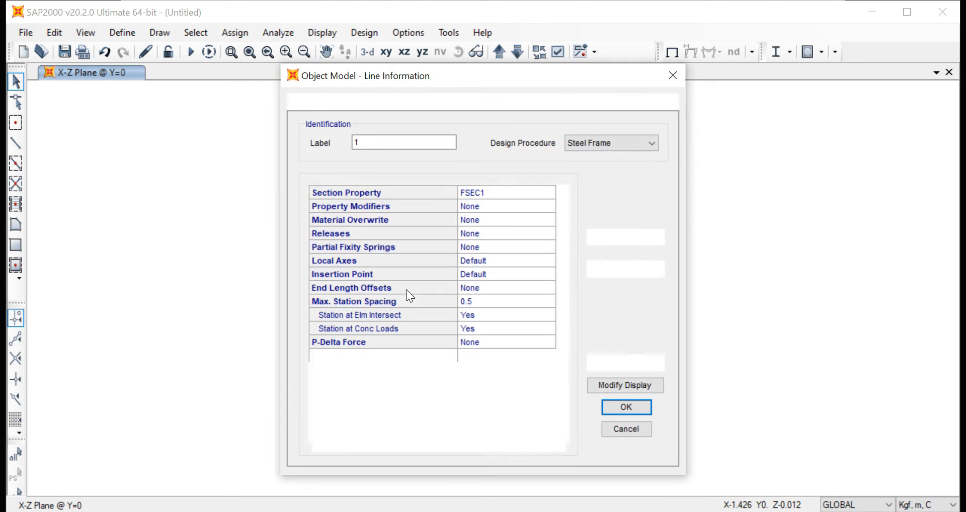
click(626, 429)
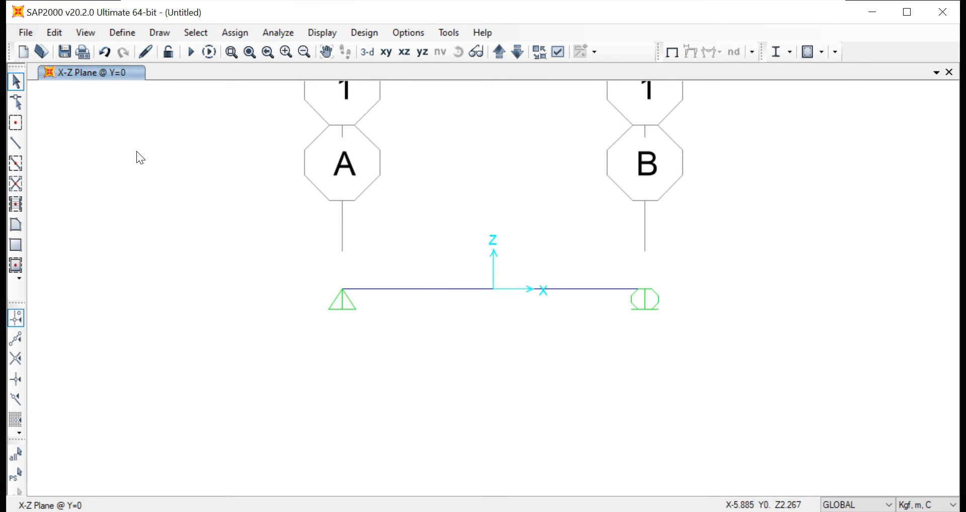
Add a new material property with region User and material type Concrete.
click(122, 34)
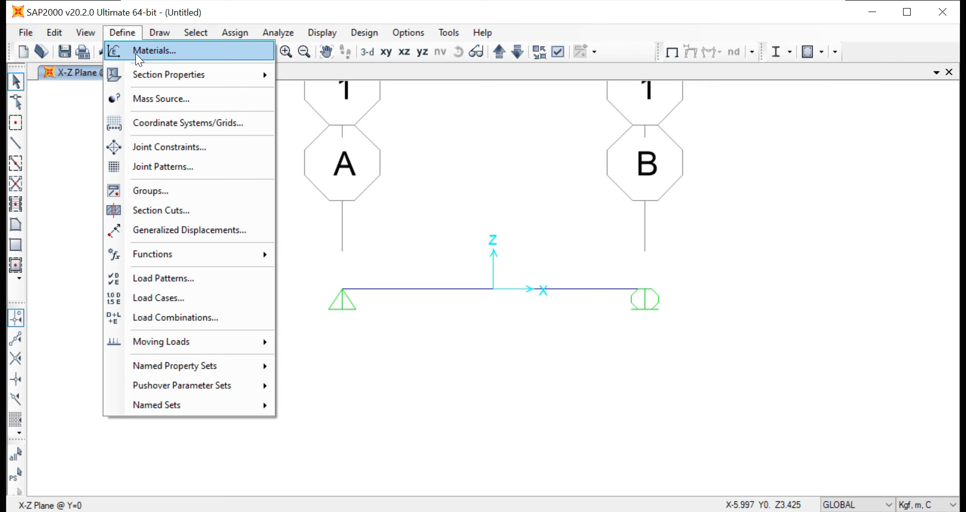
click(134, 53)
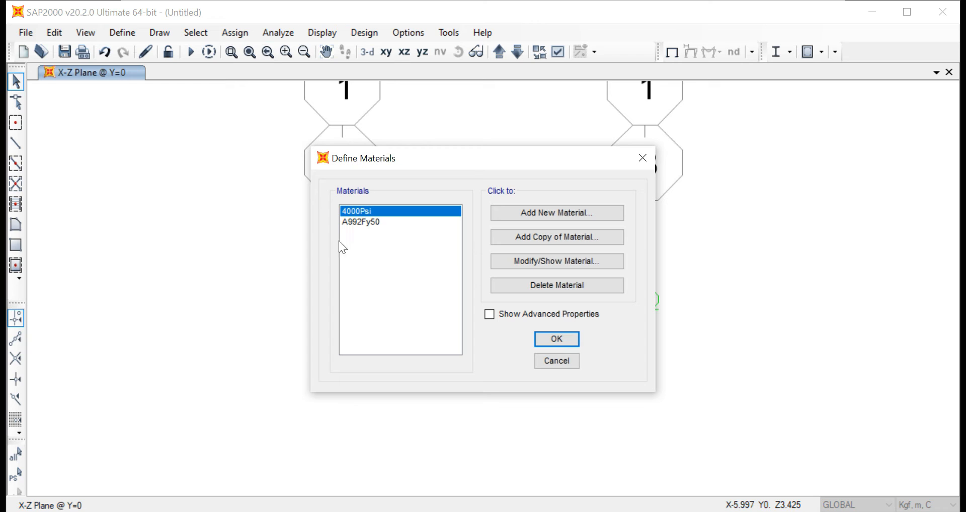
click(545, 214)
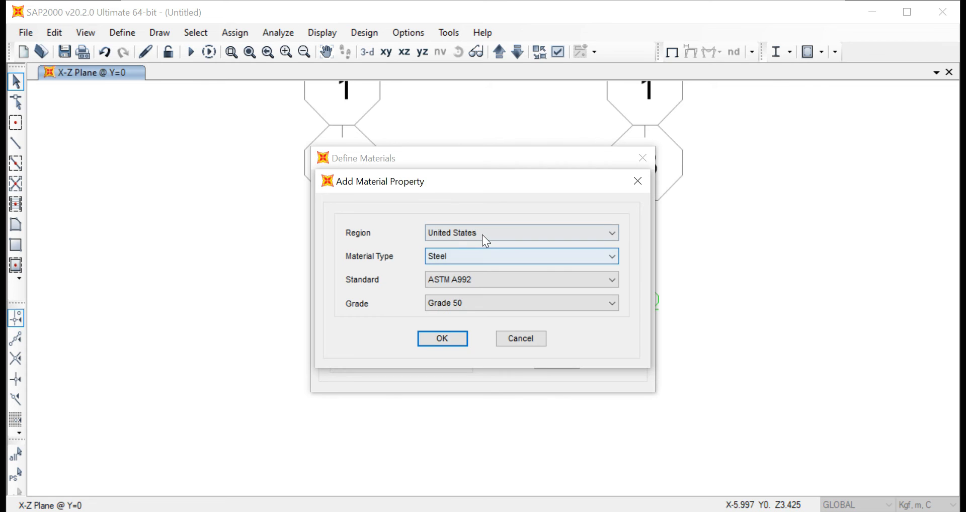
click(484, 237)
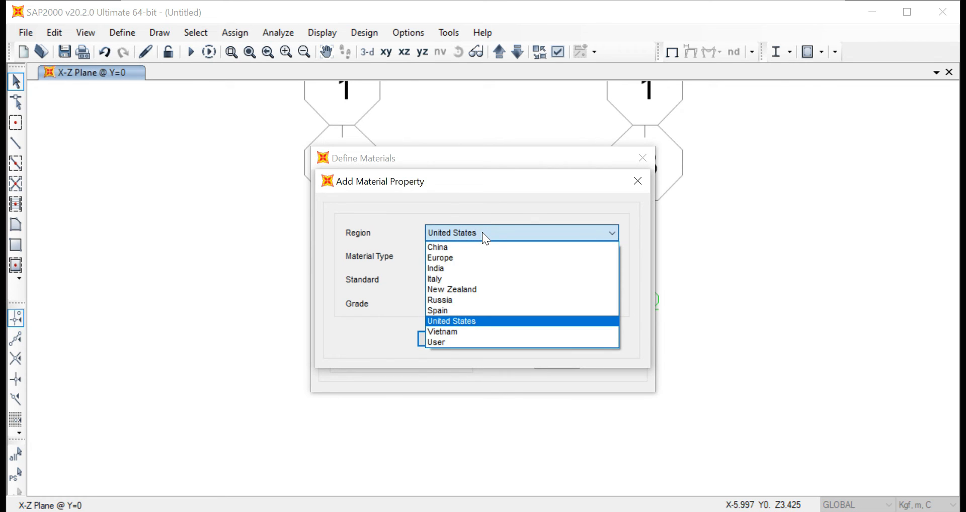
click(455, 343)
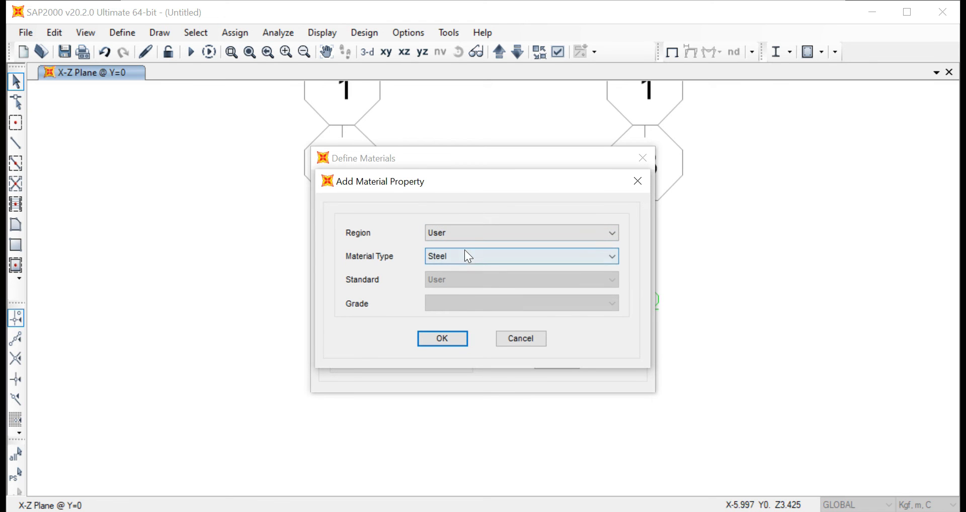
click(466, 256)
click(460, 281)
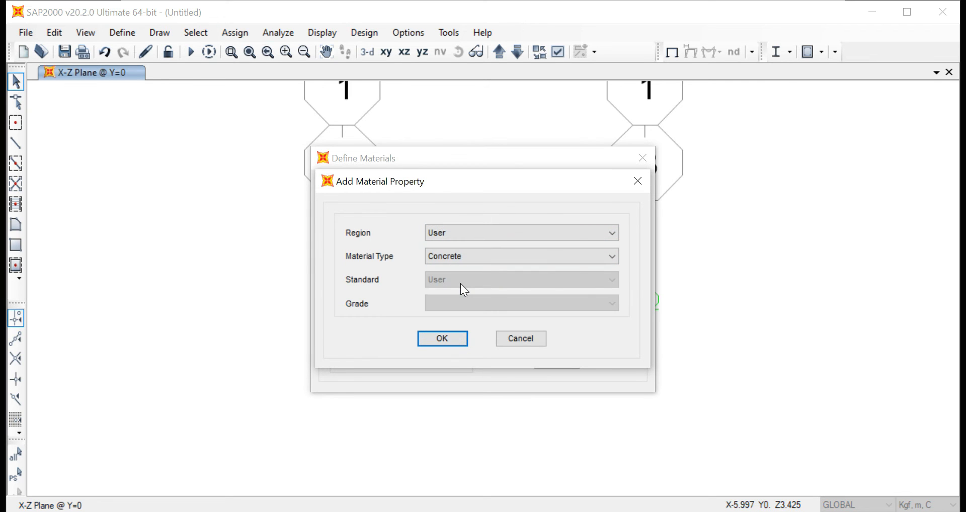
click(450, 334)
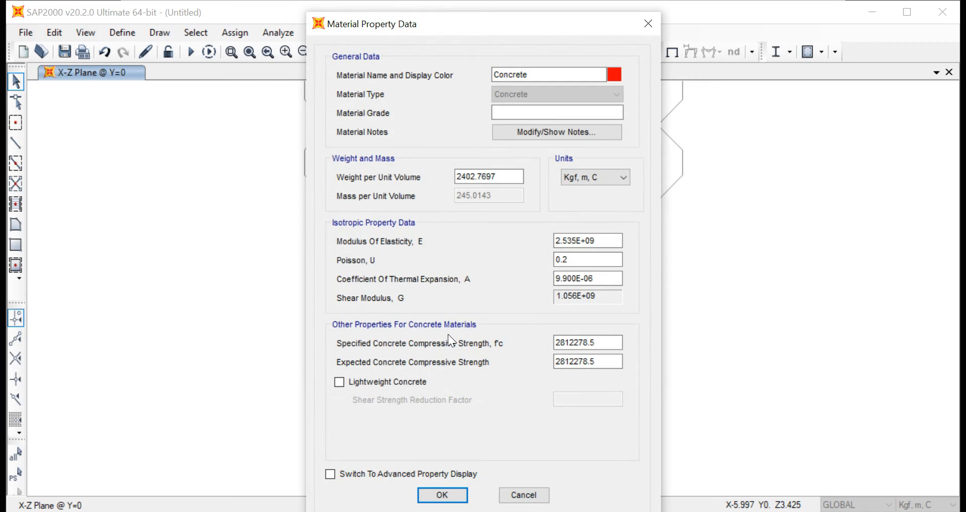
Set the Concrete material's grade to 30 Mpa and its weight per unit volume to 2400 kgf/m³.
click(520, 114)
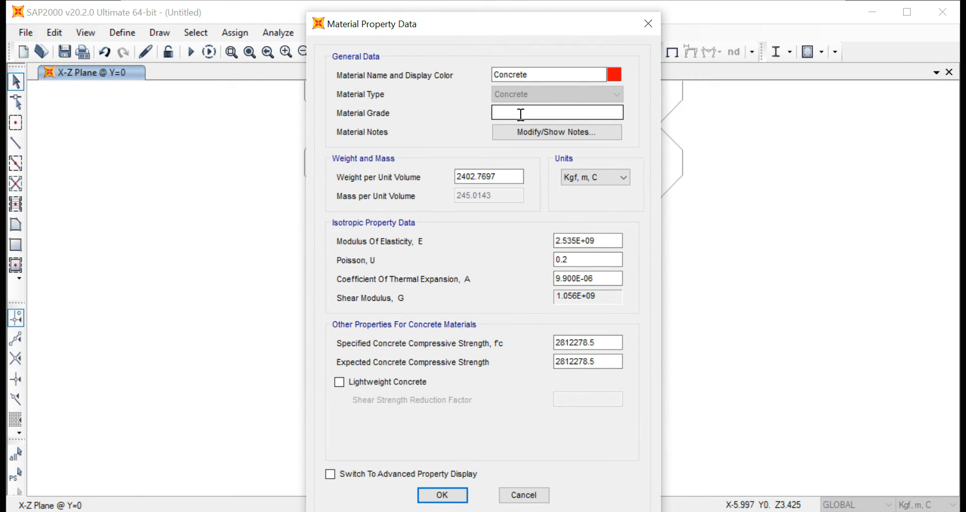
text(m072)
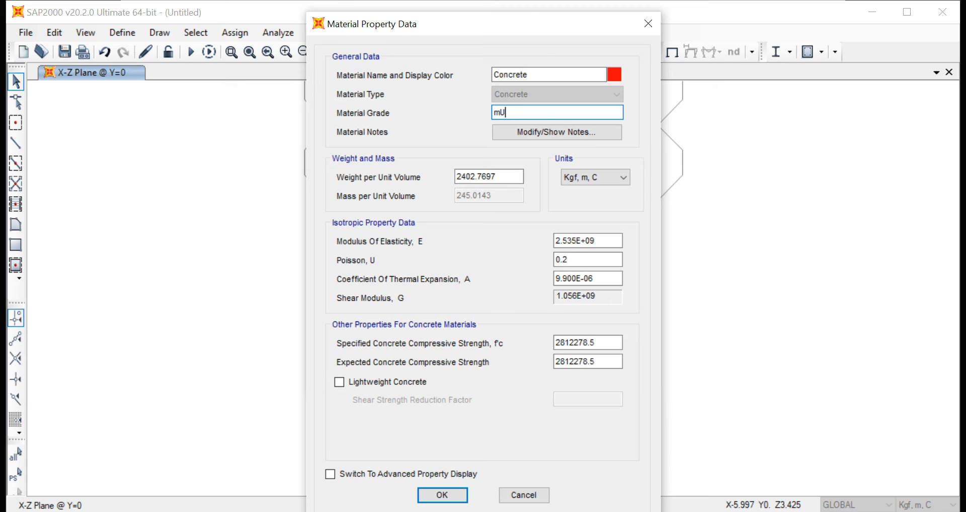
key(BackSpace)
key(BackSpace)
key(BackSpace)
key(BackSpace)
text(30 mPA)
key(BackSpace)
key(BackSpace)
key(BackSpace)
text(Mpa)
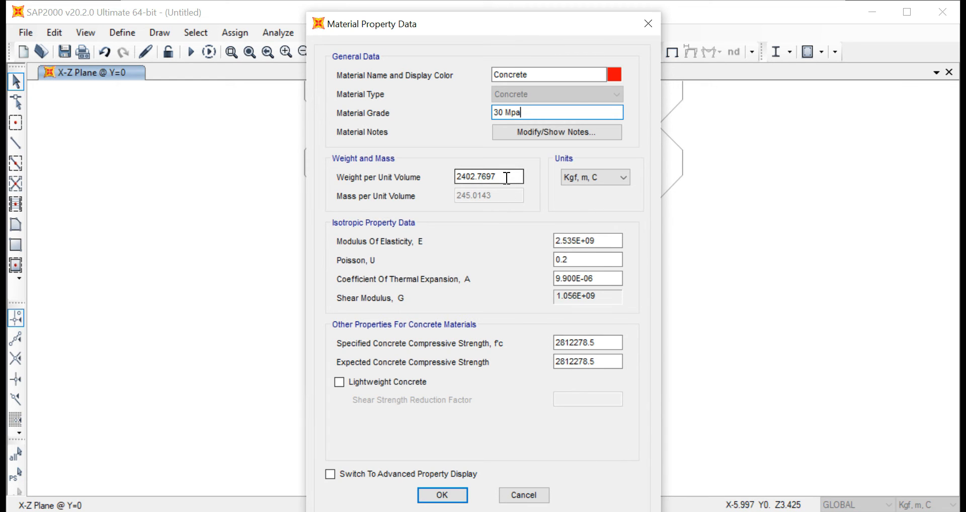
drag(507, 177, 432, 178)
text(2400)
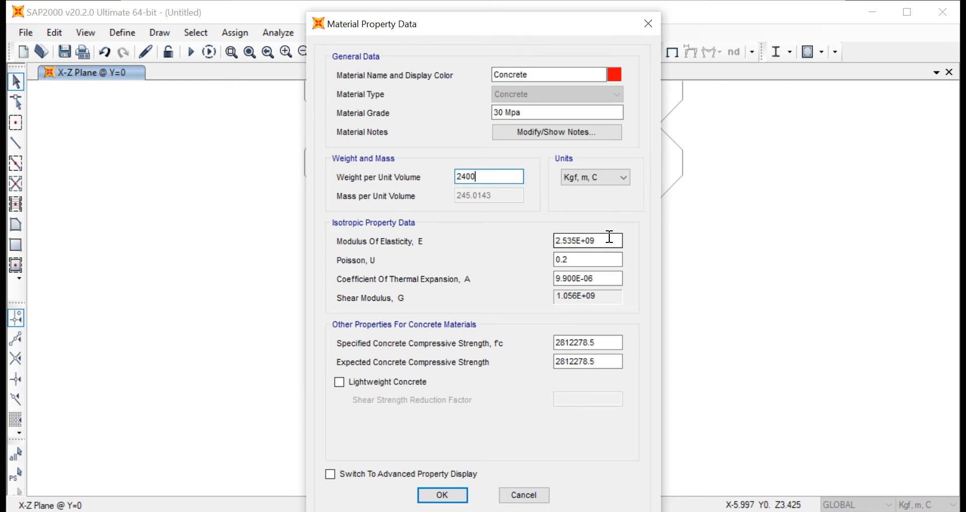
Check the concrete's property values in N, mm, C units, and return the units to Kgf, m, C.
click(603, 177)
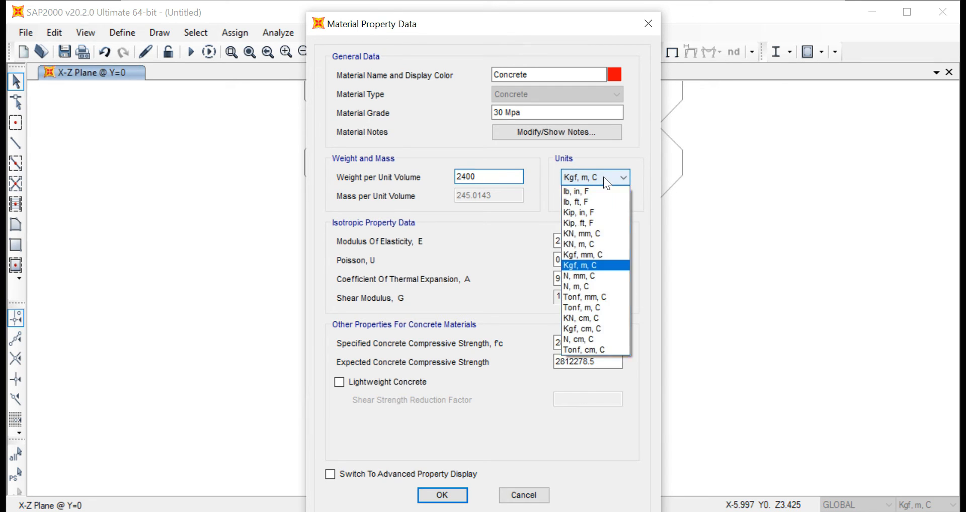
click(593, 277)
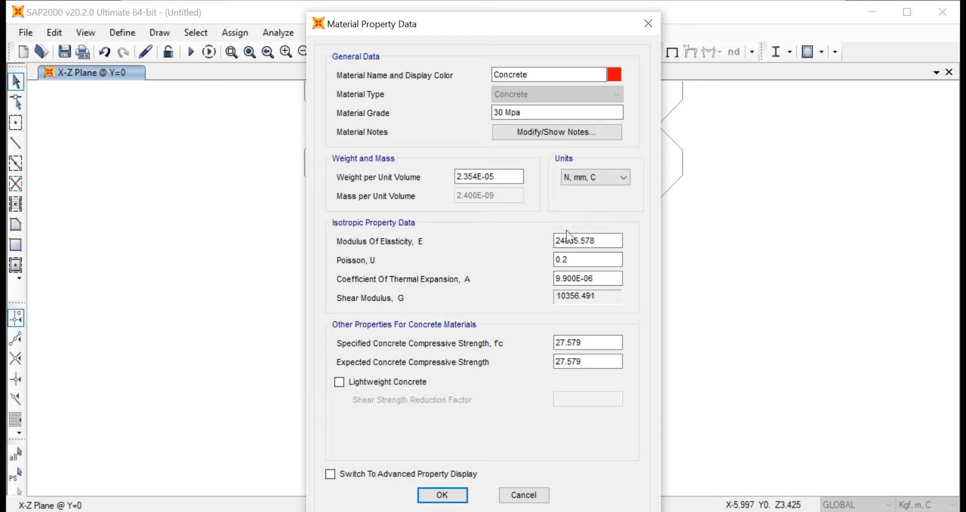
click(584, 176)
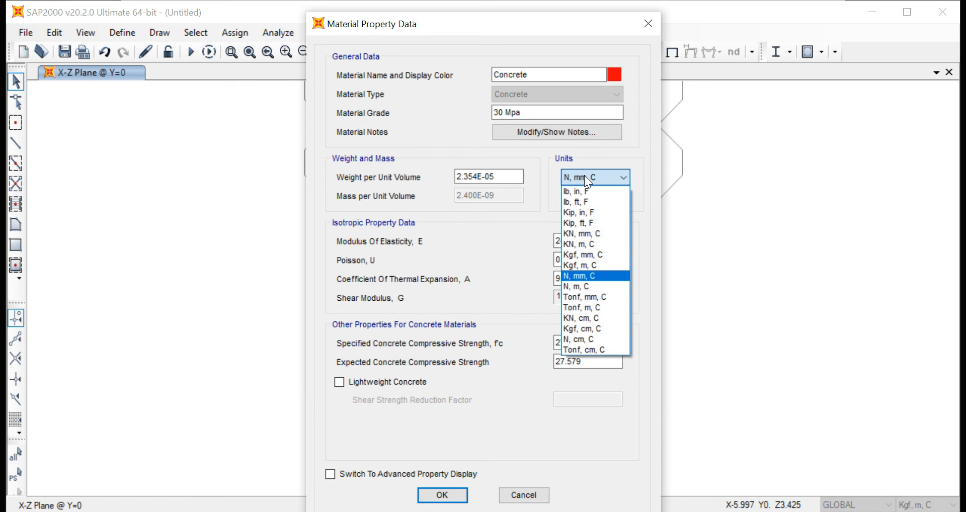
click(581, 264)
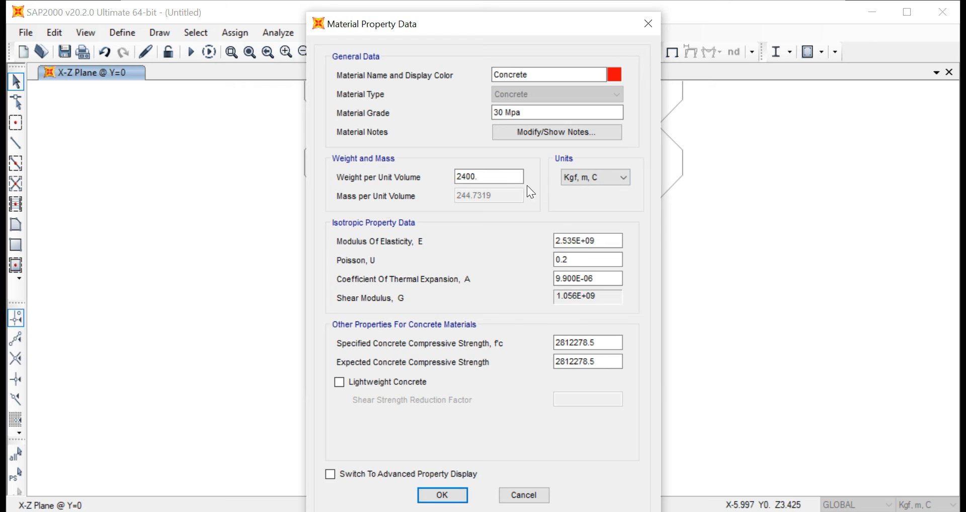
Accept the Concrete material's data and finish defining materials.
click(442, 495)
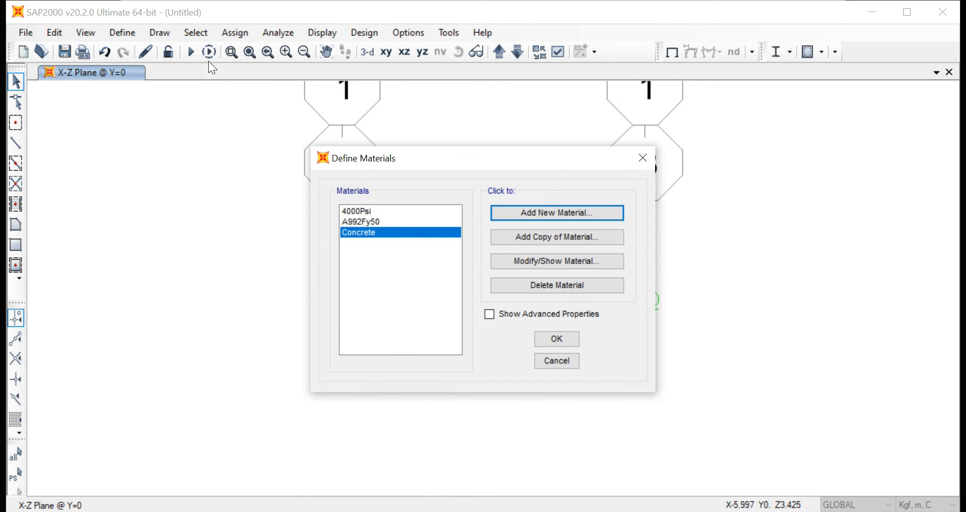
click(553, 343)
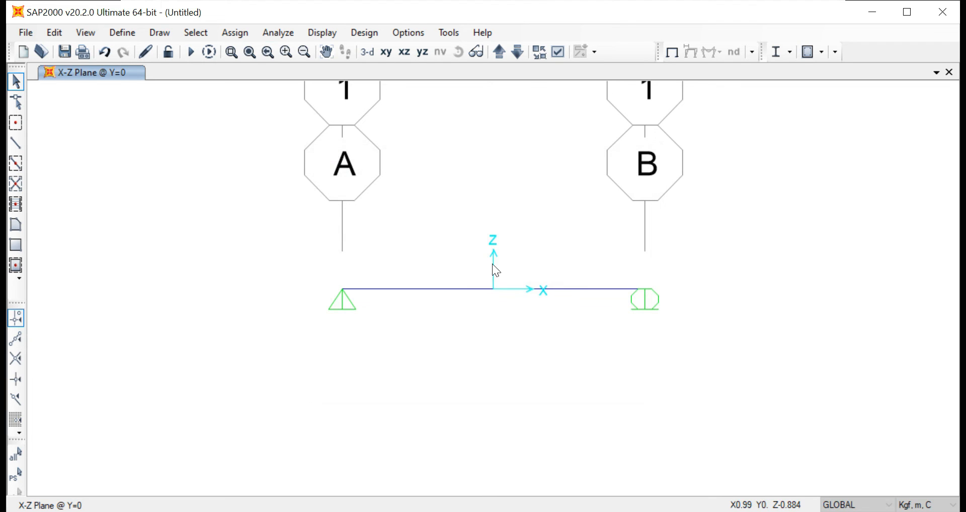
Start a new frame section property of type Concrete with a Rectangular shape.
click(120, 36)
mouse_move(167, 79)
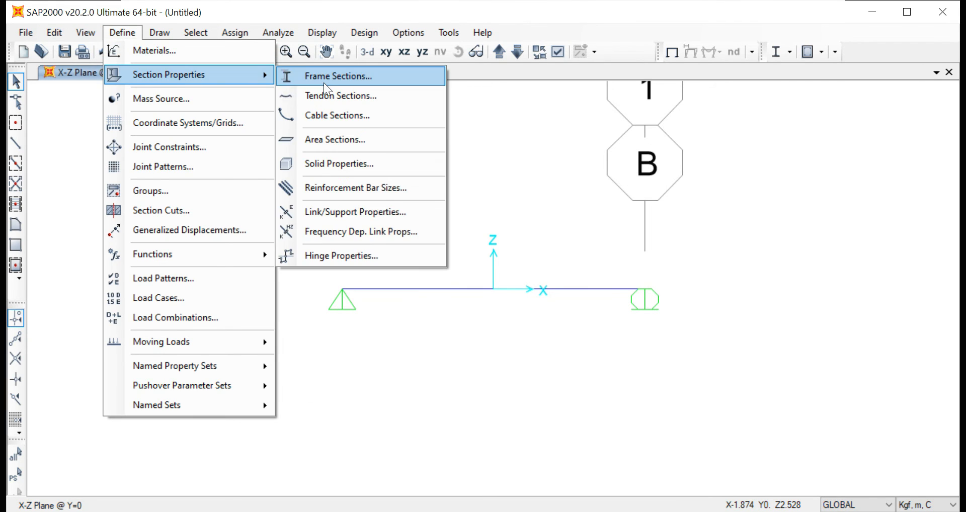
click(328, 84)
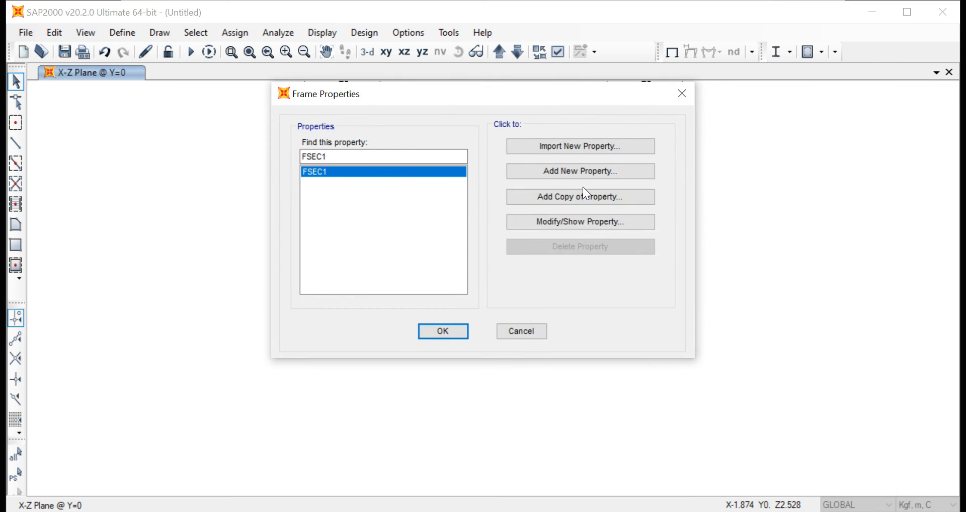
click(580, 172)
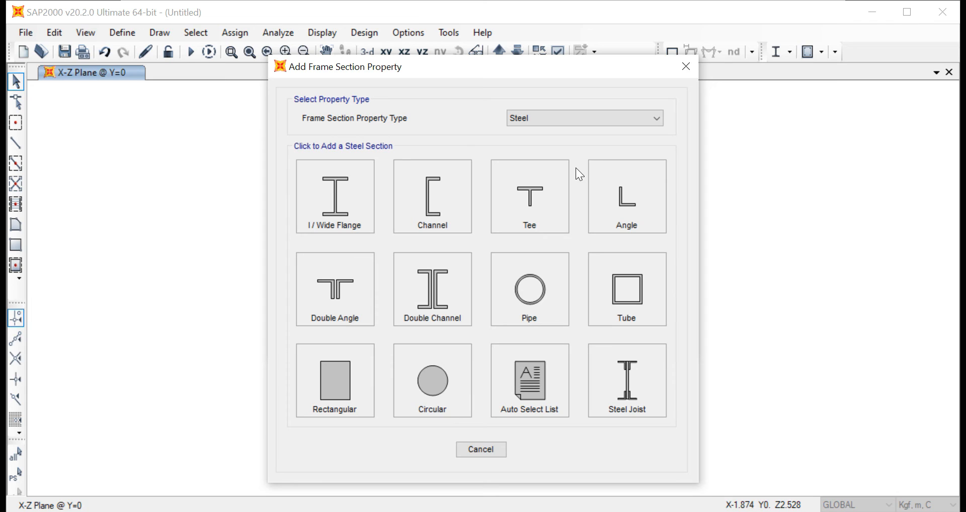
click(570, 119)
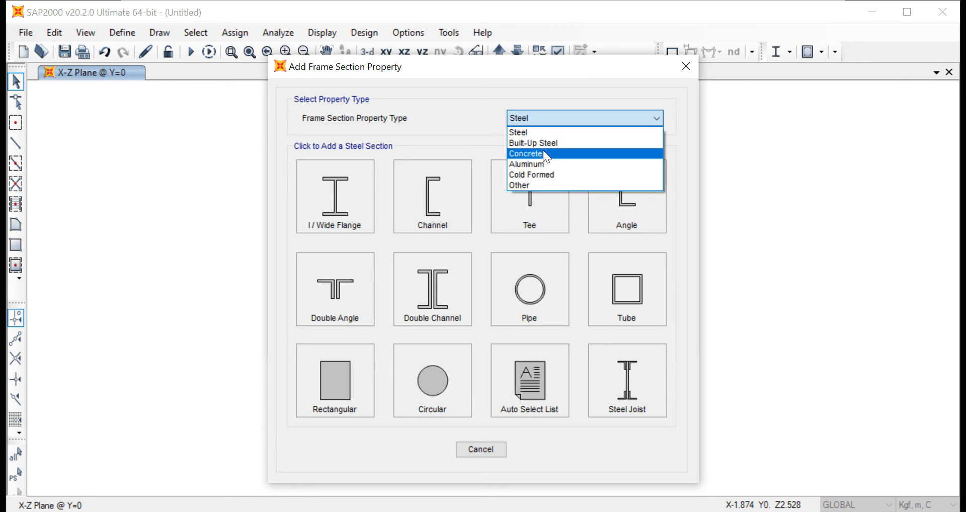
click(542, 154)
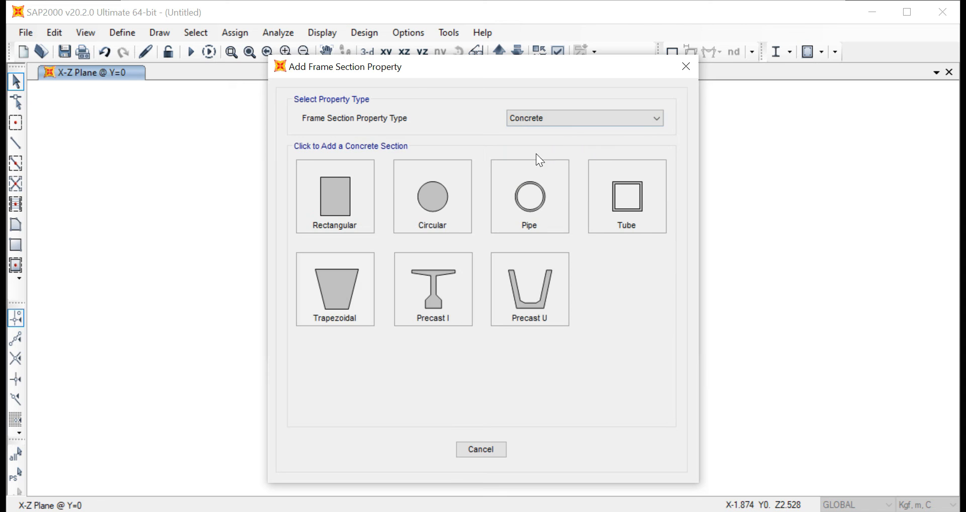
click(330, 203)
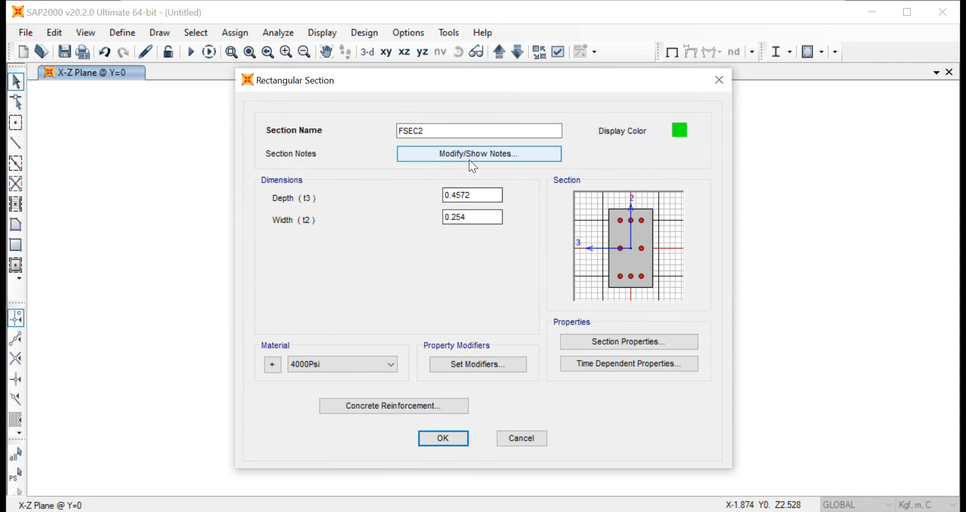
Name the rectangular section Balok 20x30 and set its depth to 0.3 m and width to 0.2 m.
drag(442, 132, 335, 132)
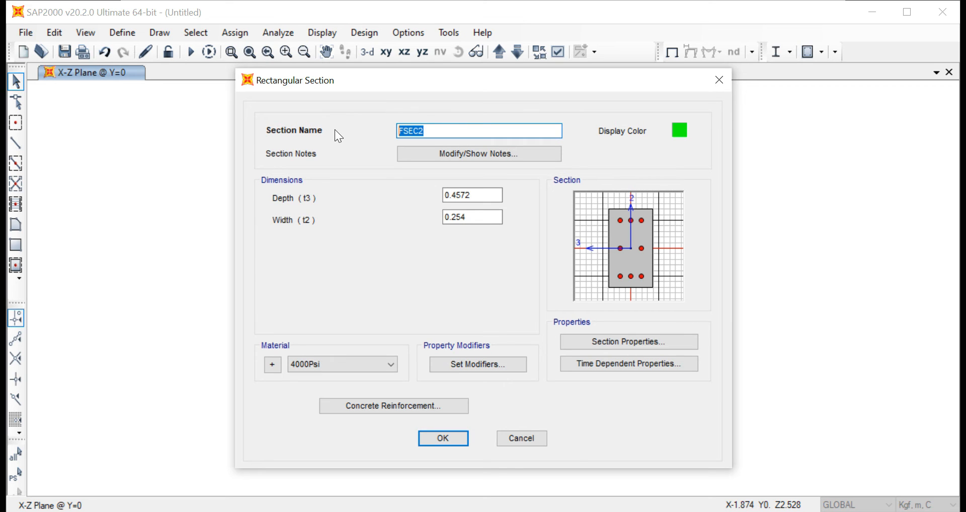
text(Balok 20x30)
drag(495, 195, 429, 198)
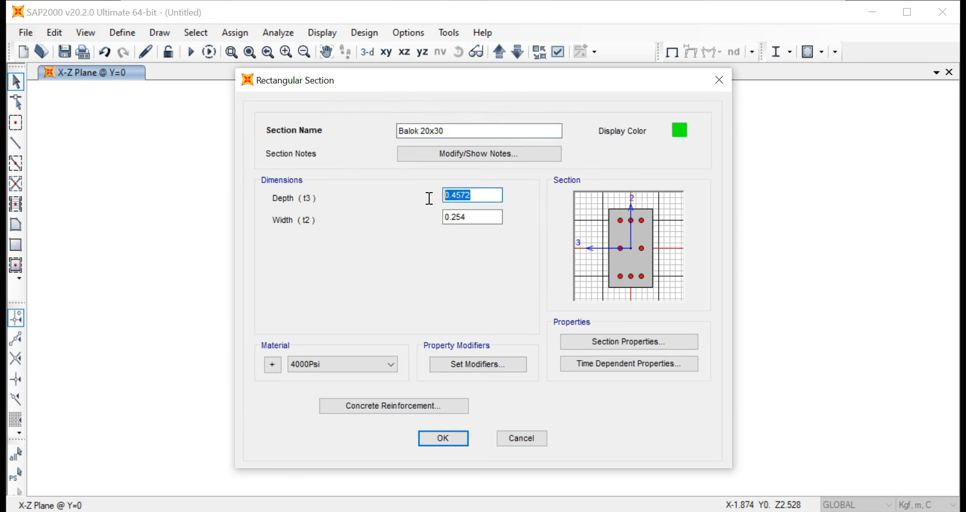
text(0.3)
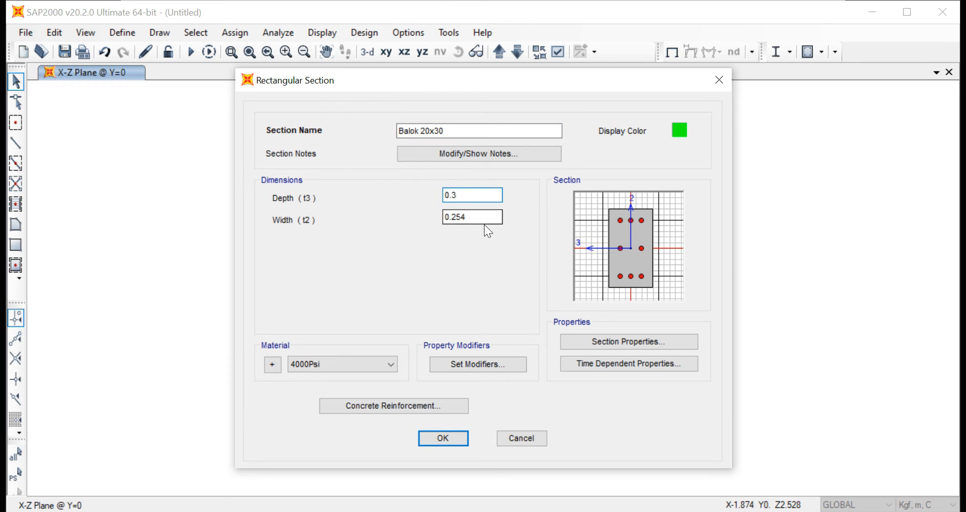
drag(486, 222, 395, 220)
text(0.2)
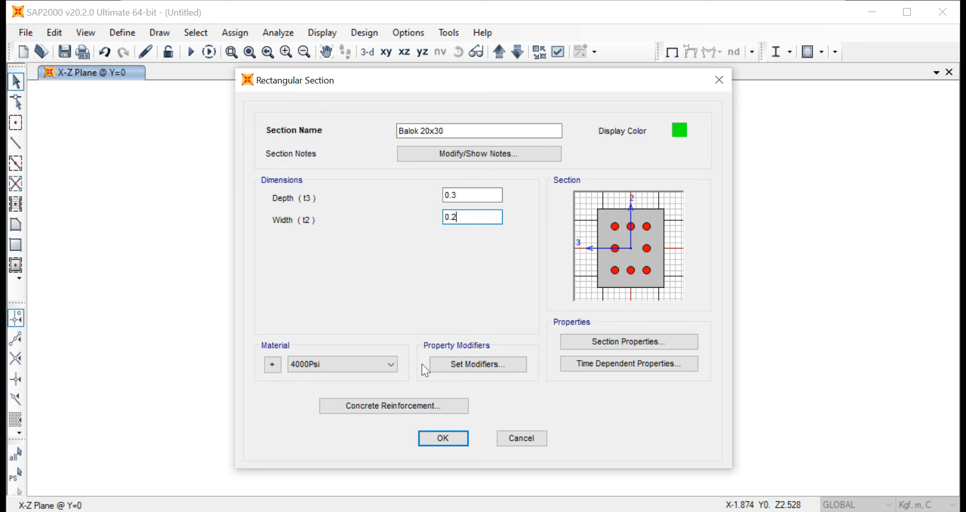
Assign the Concrete material to the rectangular section and finish defining frame properties.
click(330, 363)
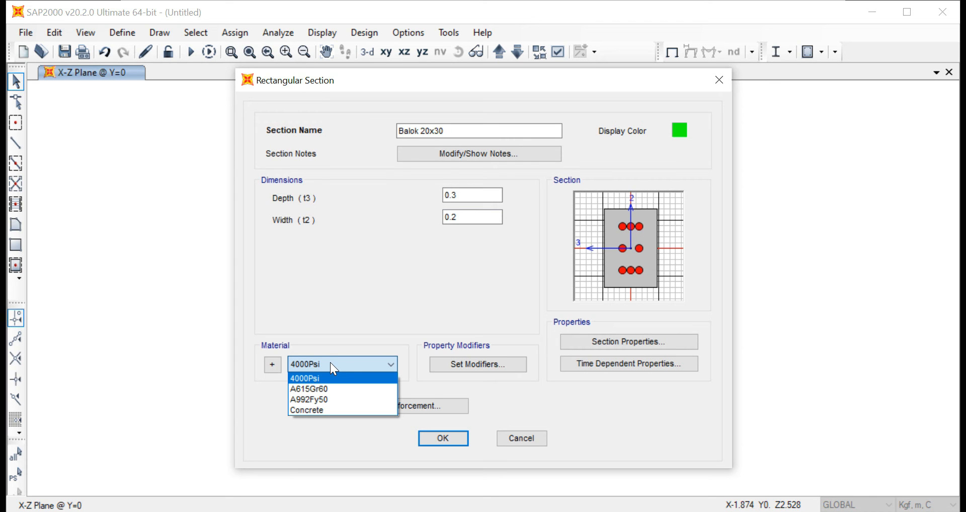
click(325, 409)
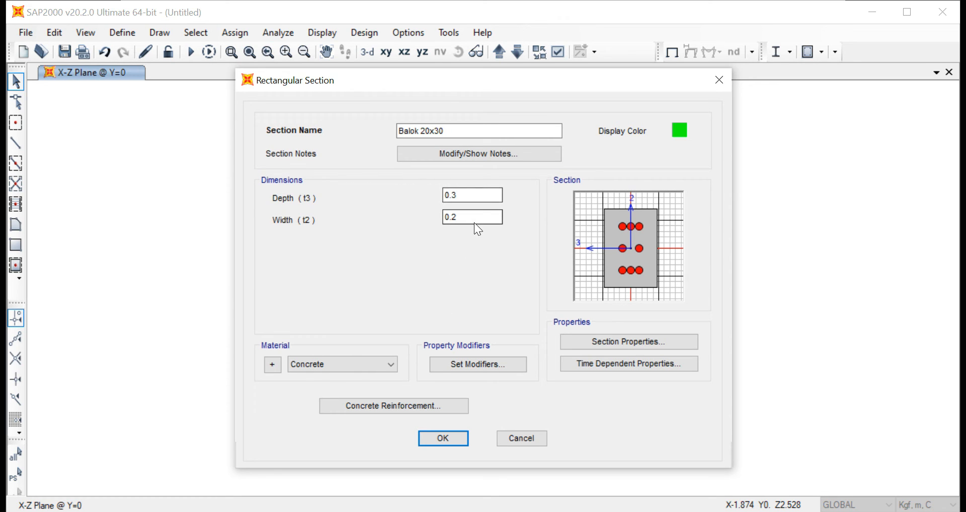
click(439, 442)
click(444, 332)
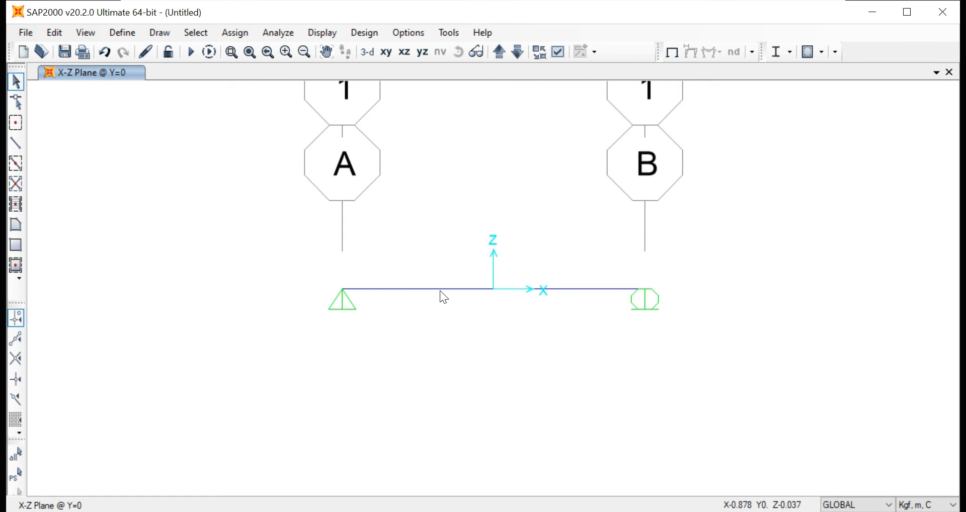
Change the beam's section property to Balok 20x30 in its line information and accept the assignment.
click(445, 290)
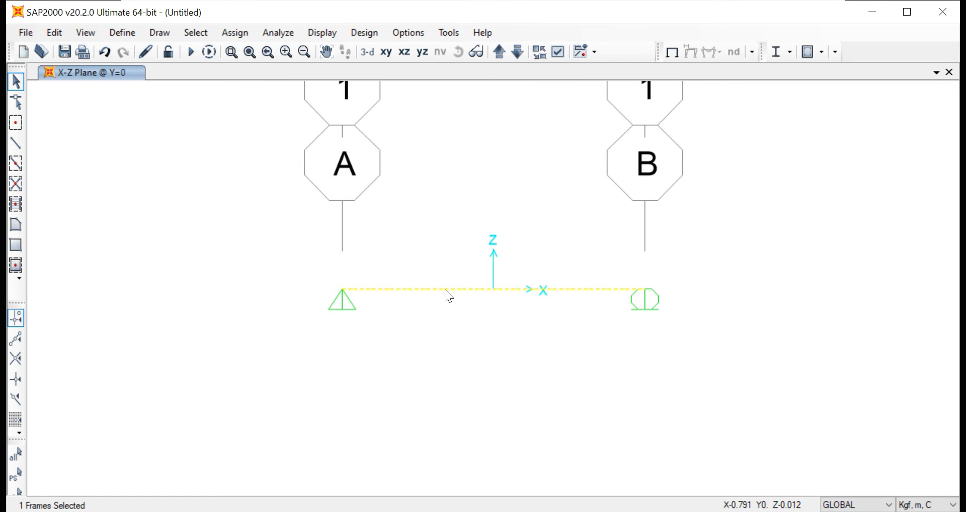
right_click(445, 288)
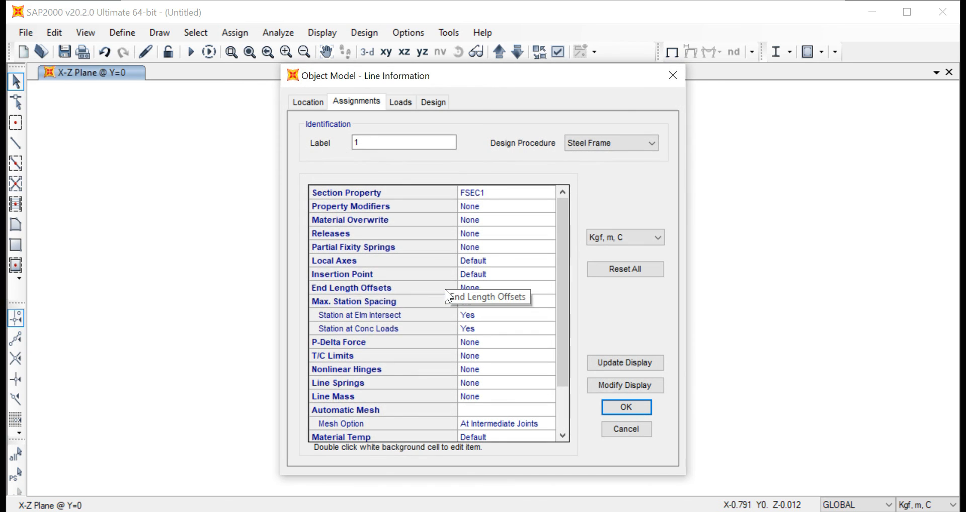
double_click(503, 191)
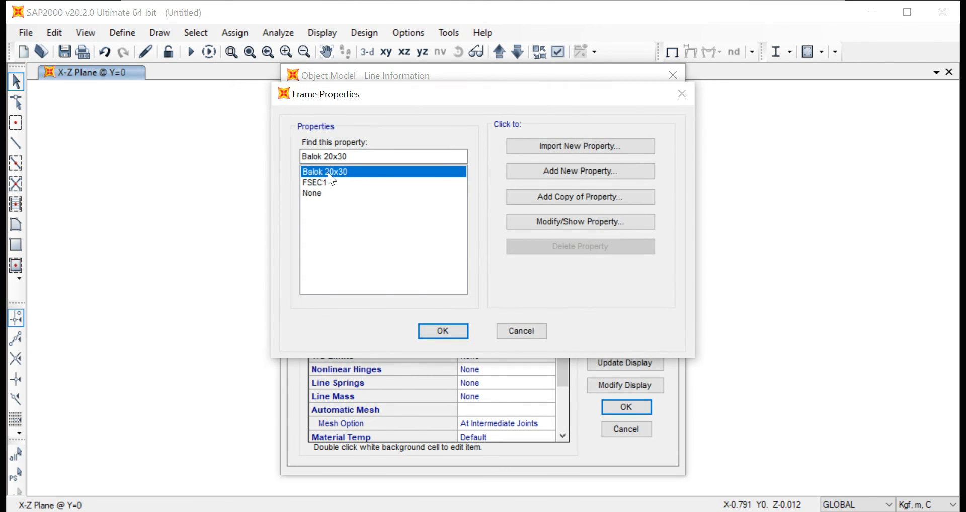
click(451, 335)
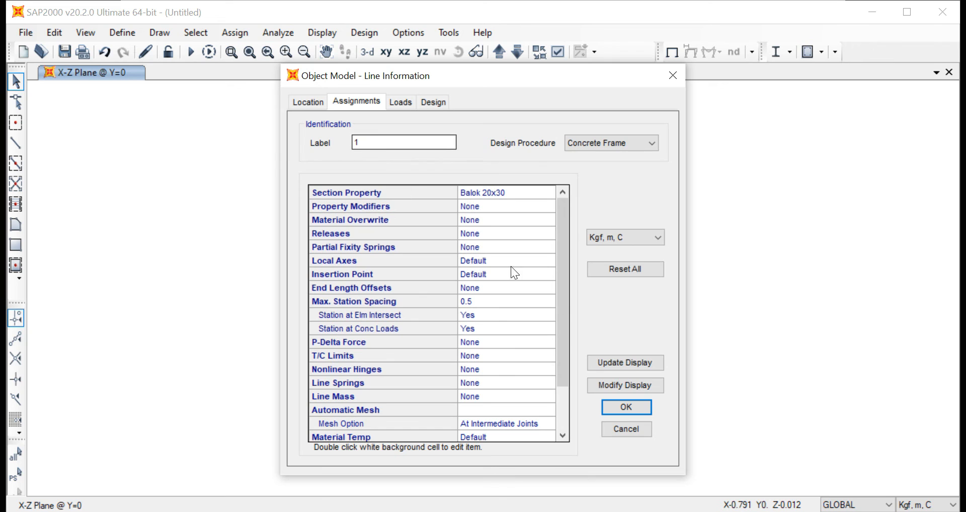
click(634, 405)
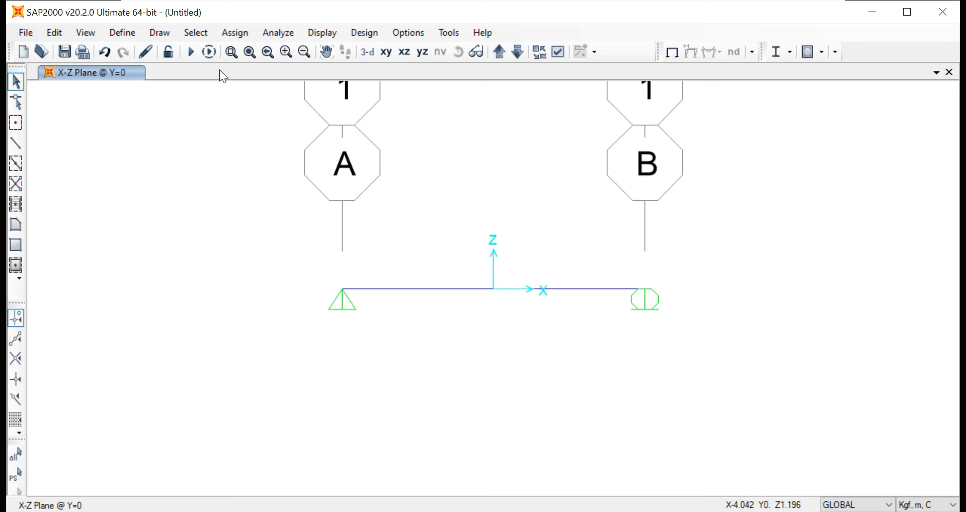
Start the analysis run with the DEAD and MODAL load cases.
click(190, 52)
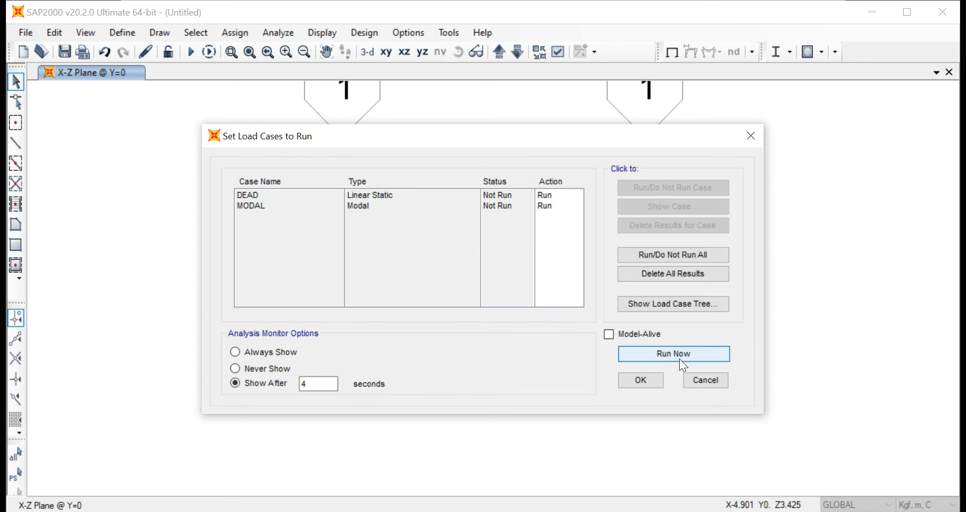
drag(506, 130, 514, 367)
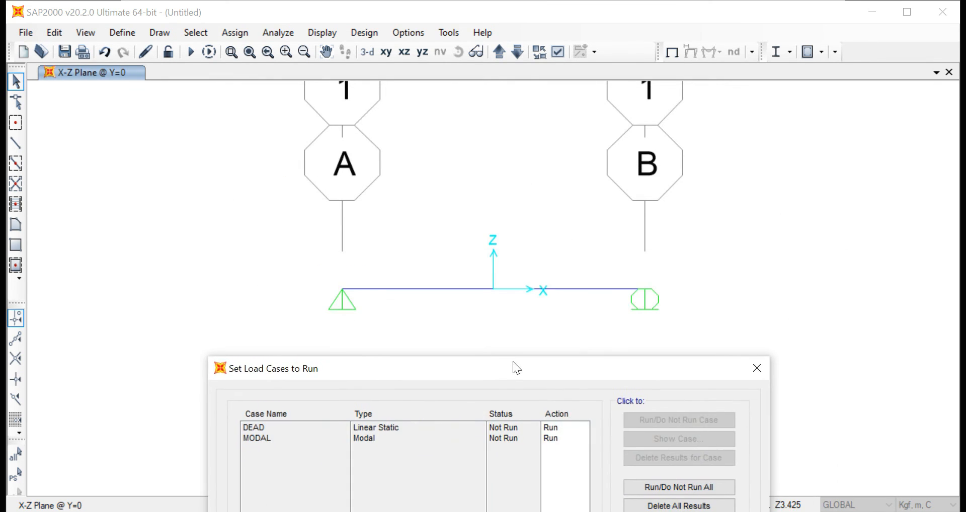
drag(562, 372, 561, 113)
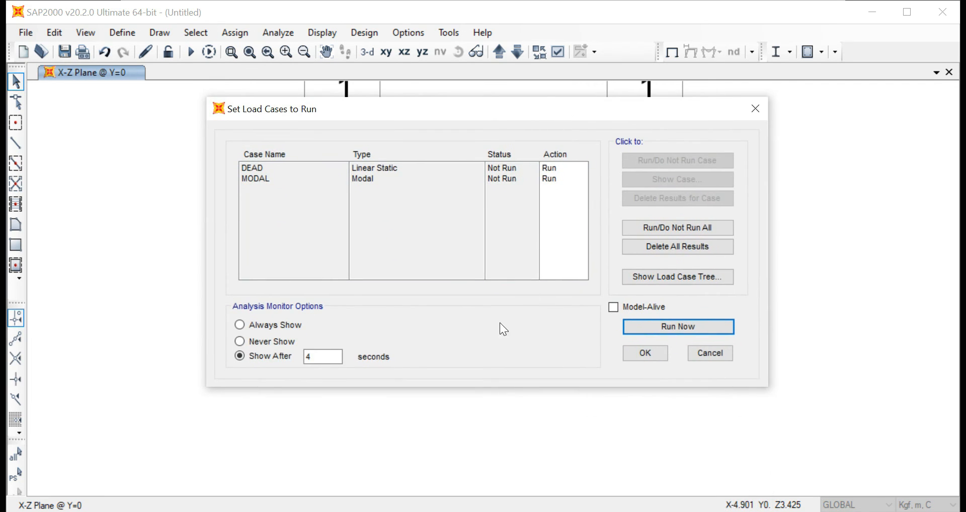
click(686, 332)
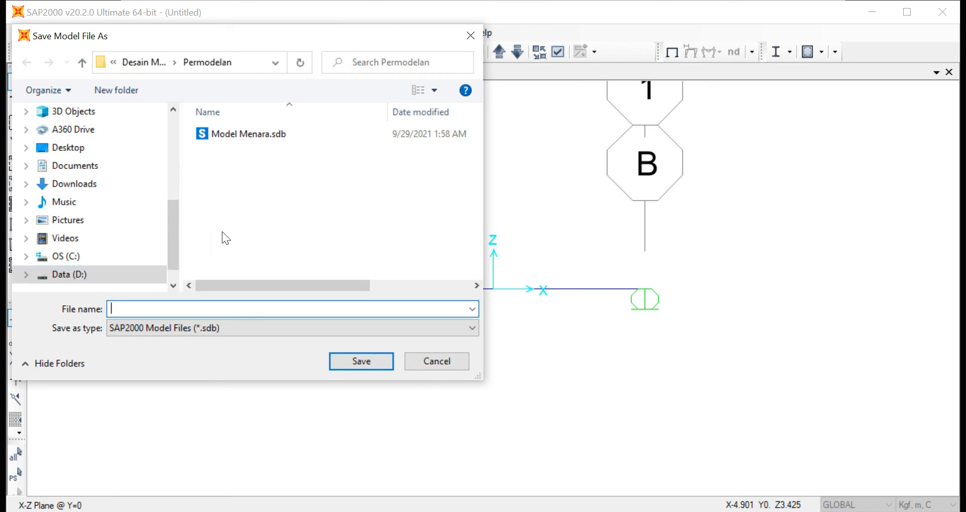
Browse to the 1. Mata Kuliah folder under 1. Akademik on Data (D:), then create and open a Kelas Engineer folder.
click(108, 277)
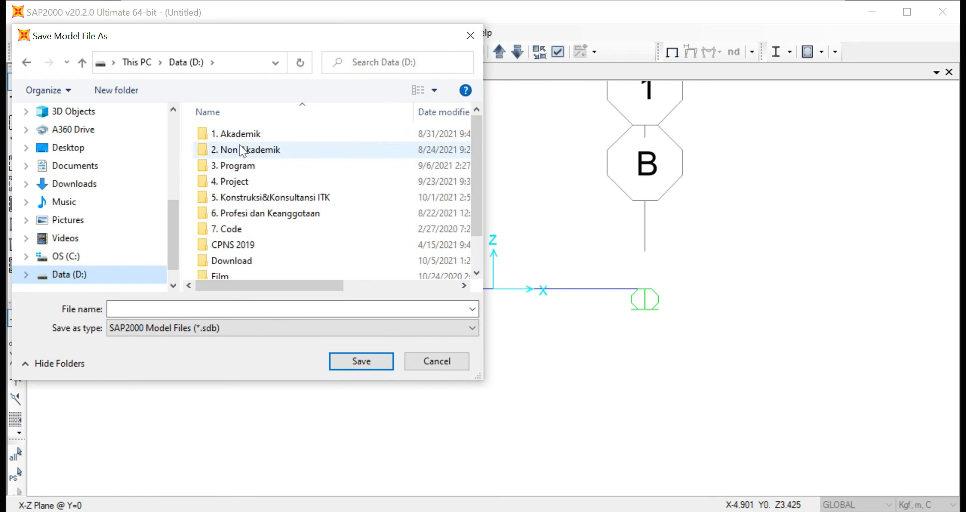
double_click(239, 132)
double_click(239, 132)
double_click(239, 134)
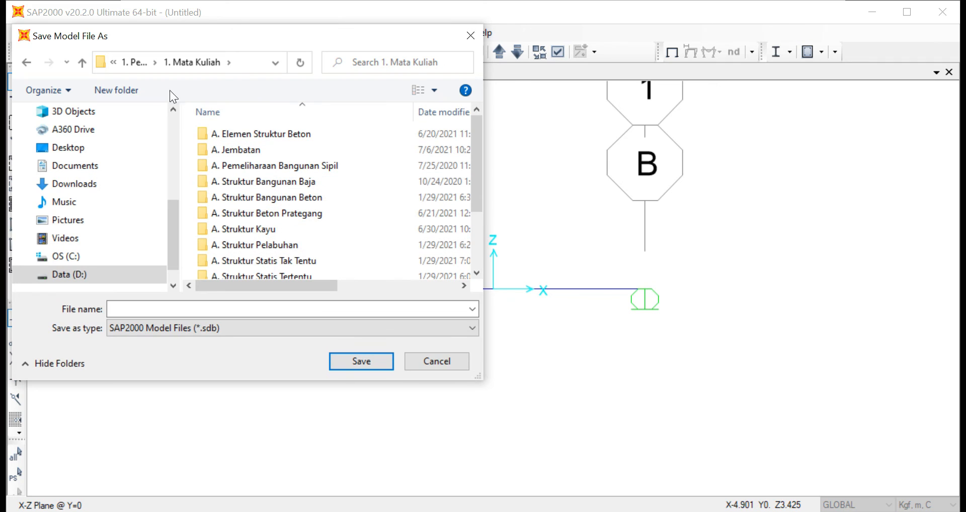
click(132, 91)
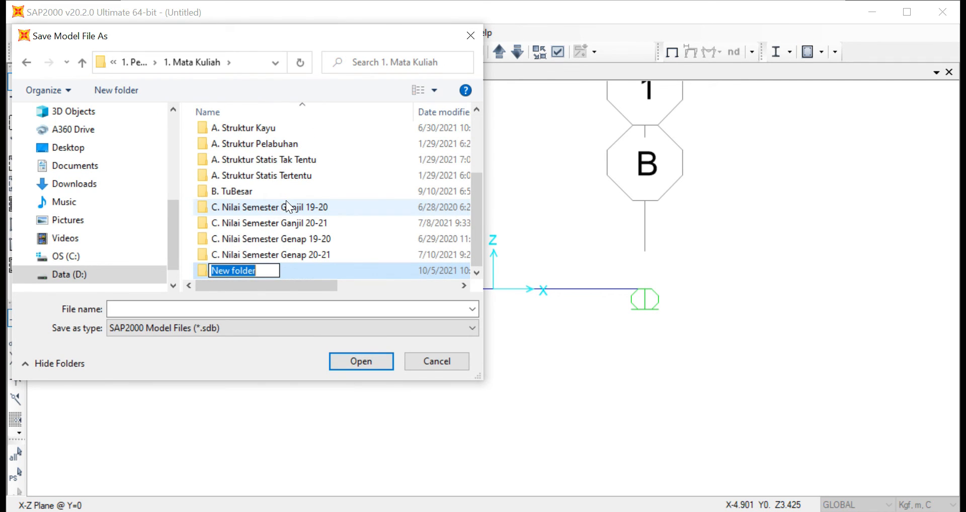
text(Kel)
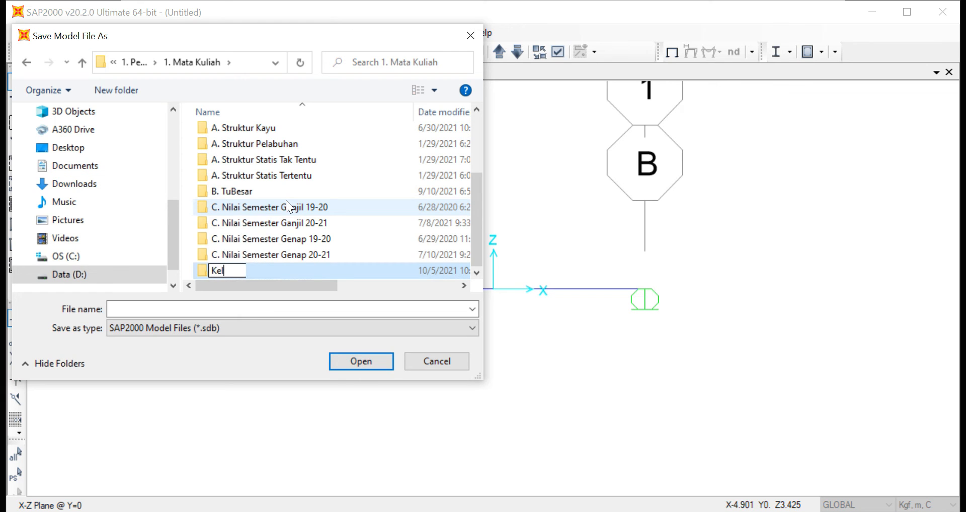
text(as Engineer)
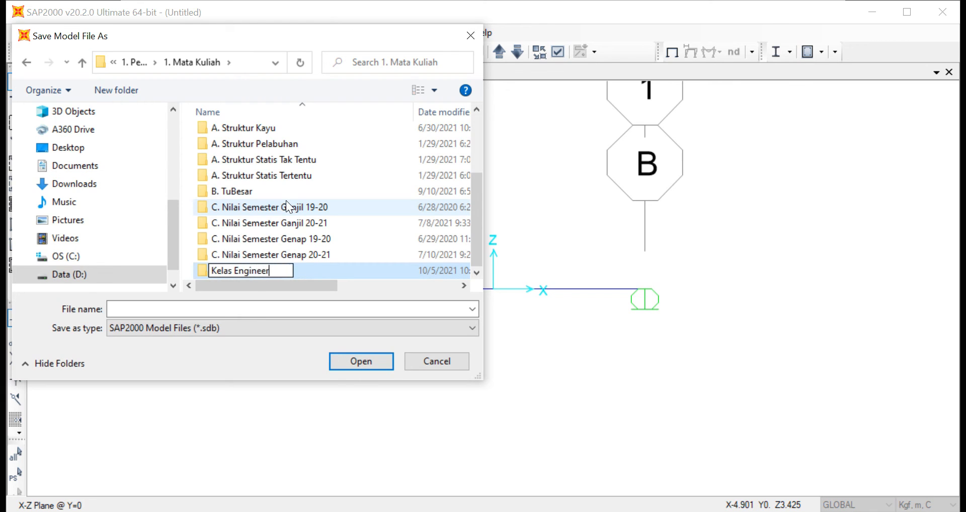
key(Return)
double_click(207, 270)
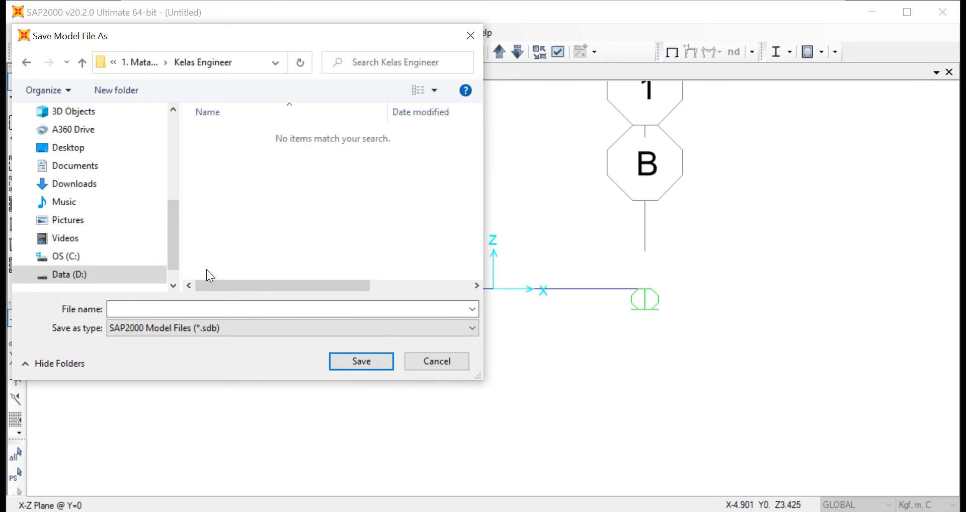
Create a subfolder named Simulasi SAP2000 inside Kelas Engineer and open it.
click(128, 93)
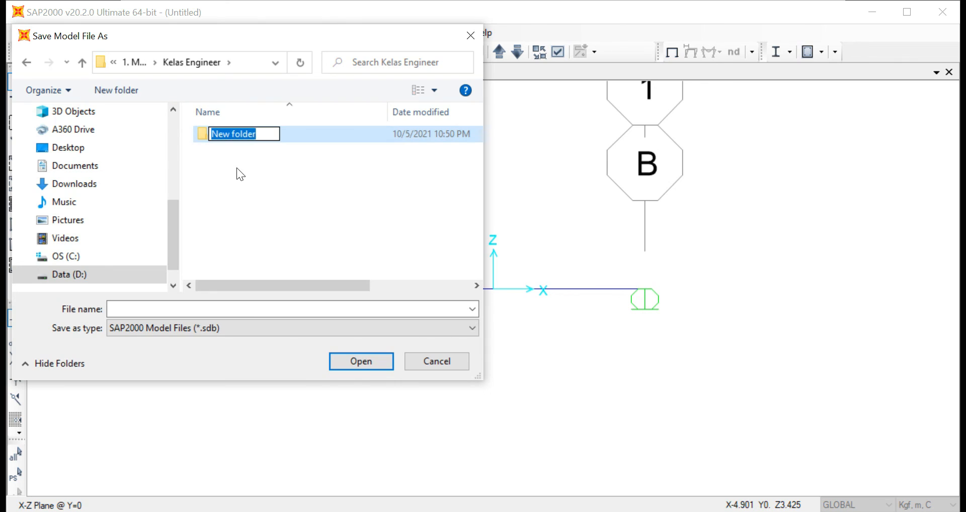
text(Sim)
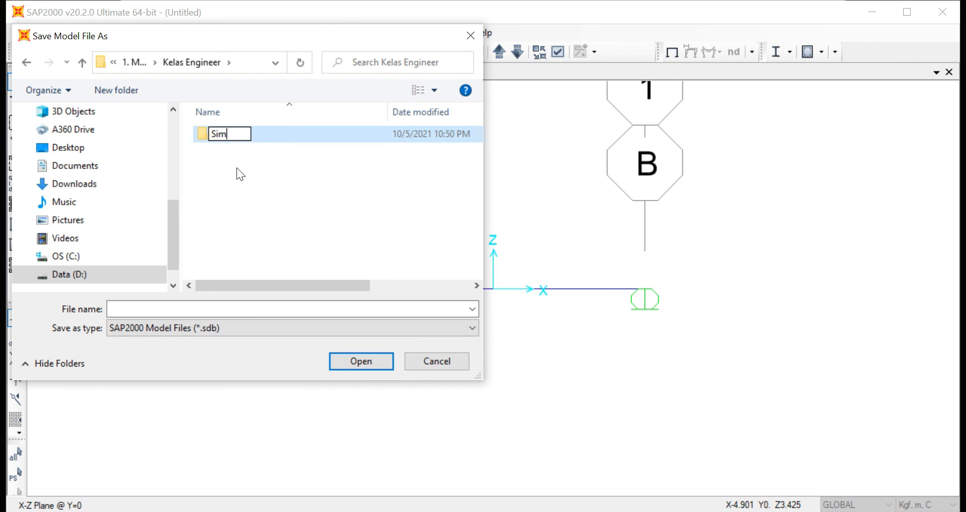
text(ulasi SAP2)
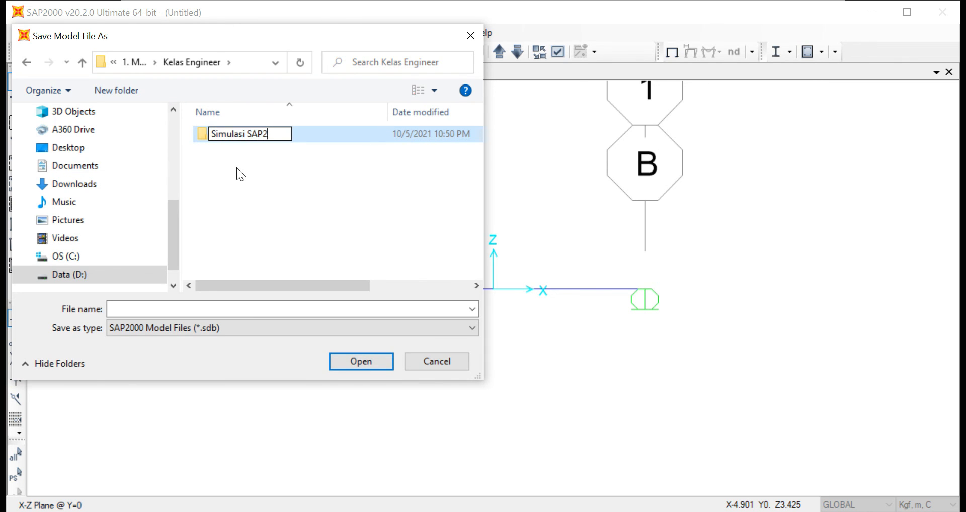
text(000)
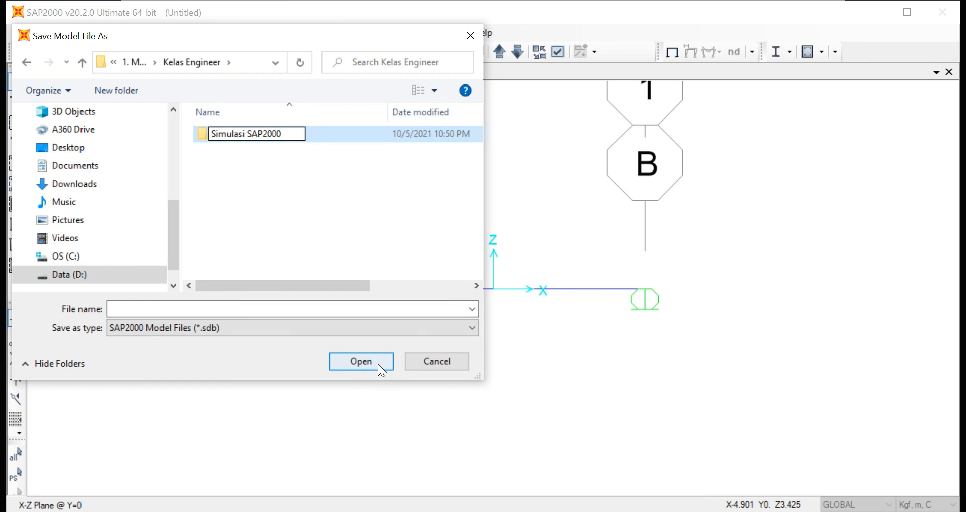
double_click(204, 133)
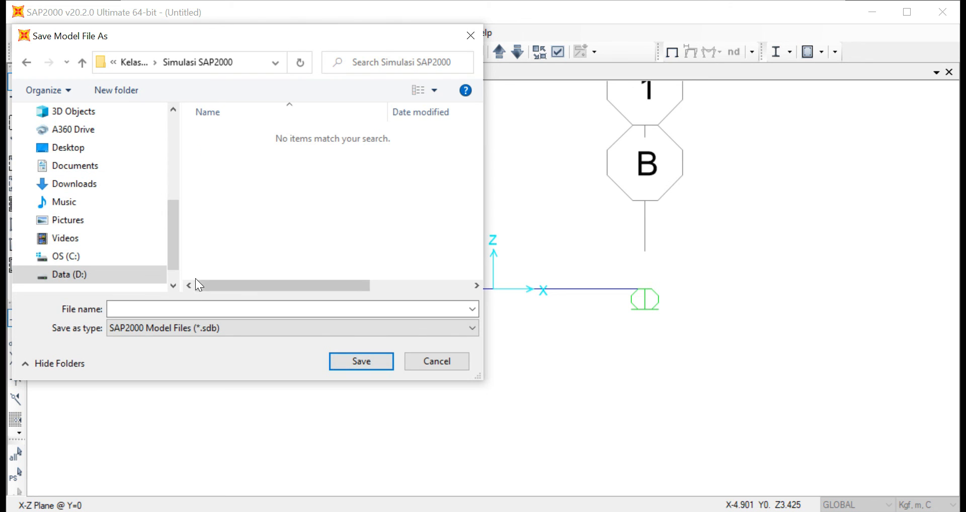
Save the model as Mengecek Berat in the Simulasi SAP2000 folder and let the analysis run.
click(190, 313)
text(Menge)
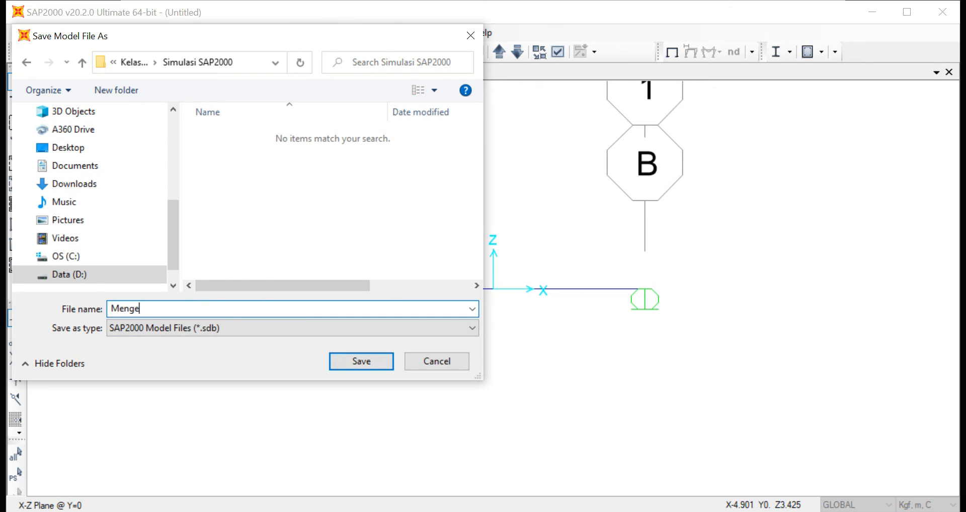
text(cek Berat)
click(343, 362)
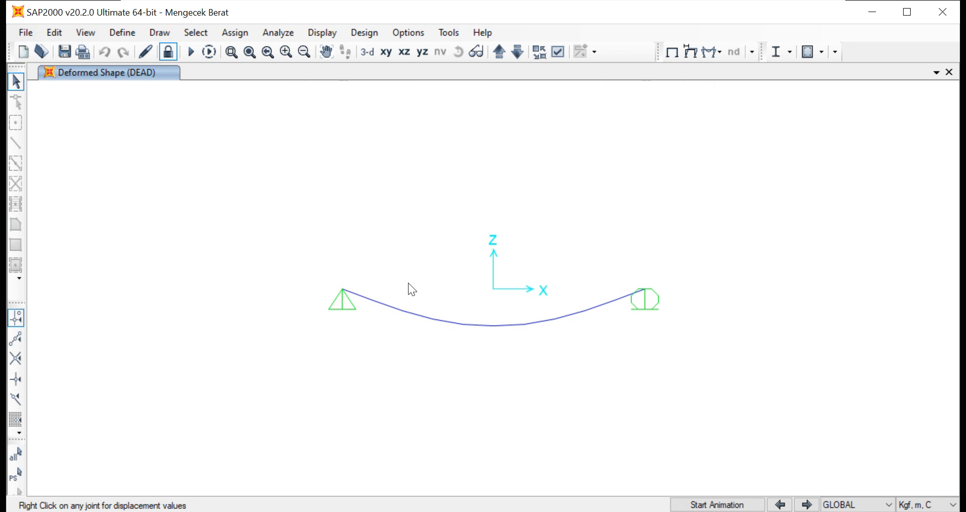
Display the Groups 3 - Masses and Weights table from the Group Data under Other Definitions.
right_click(341, 288)
click(329, 33)
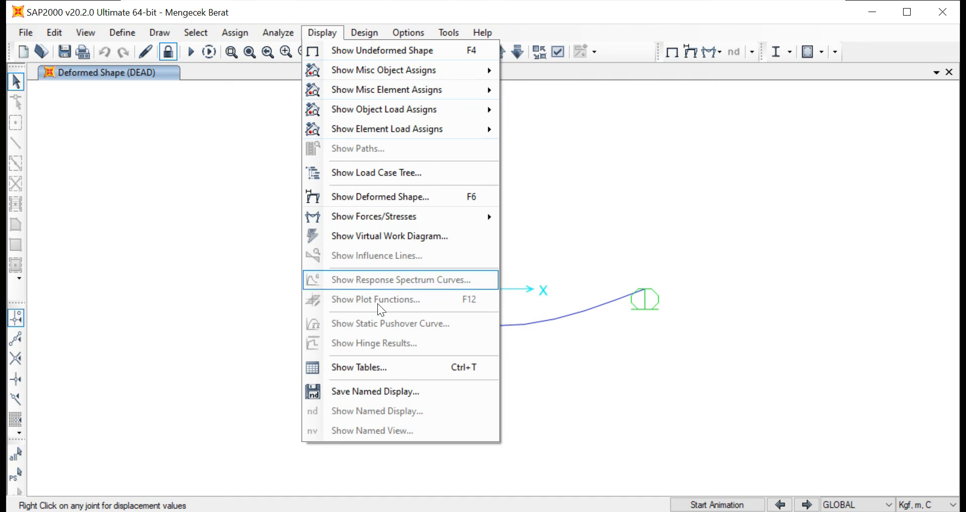
click(388, 376)
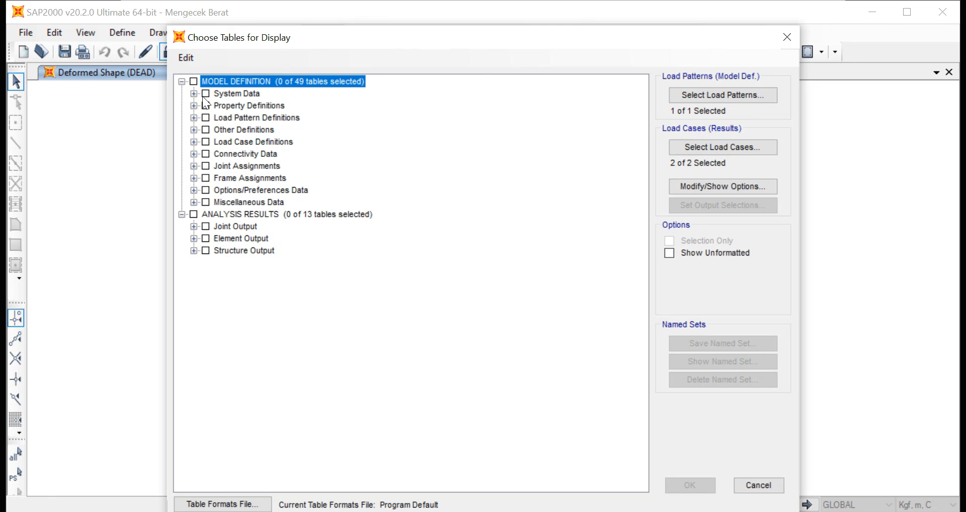
click(193, 130)
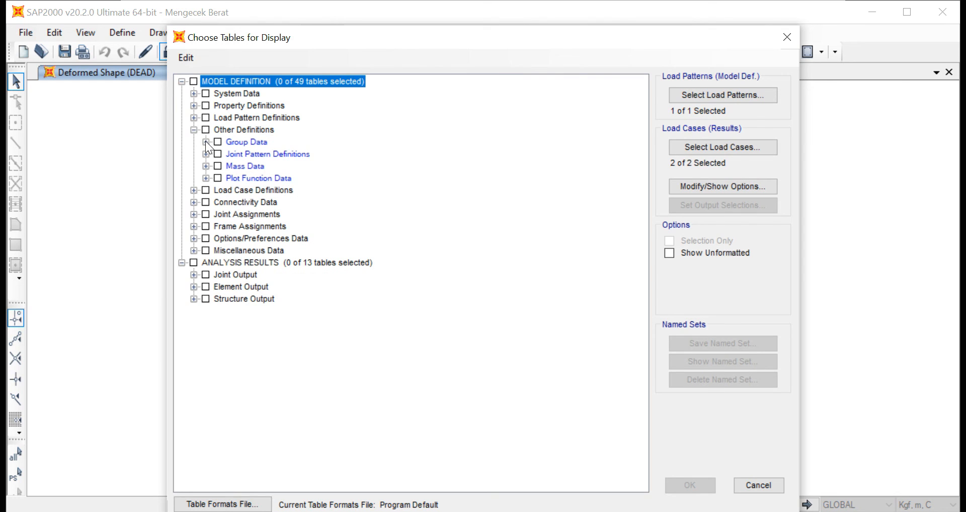
click(206, 141)
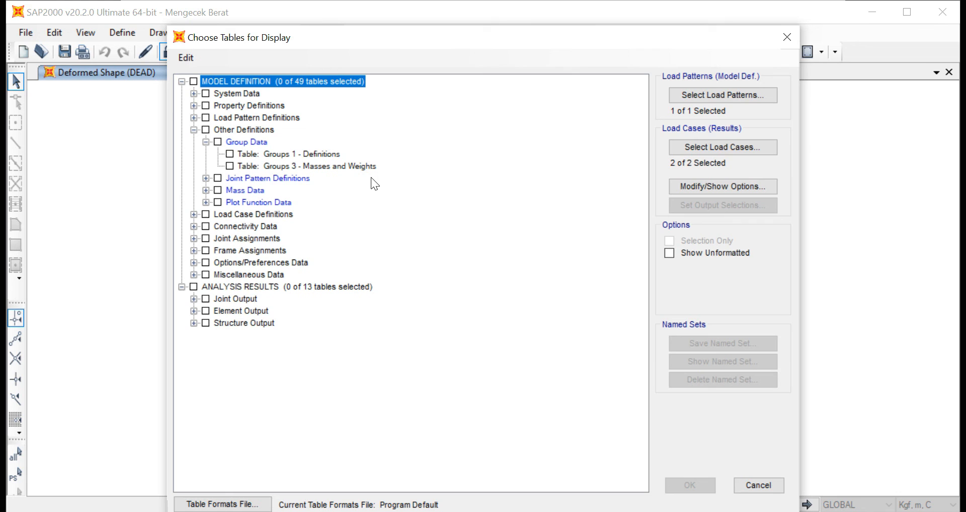
click(230, 166)
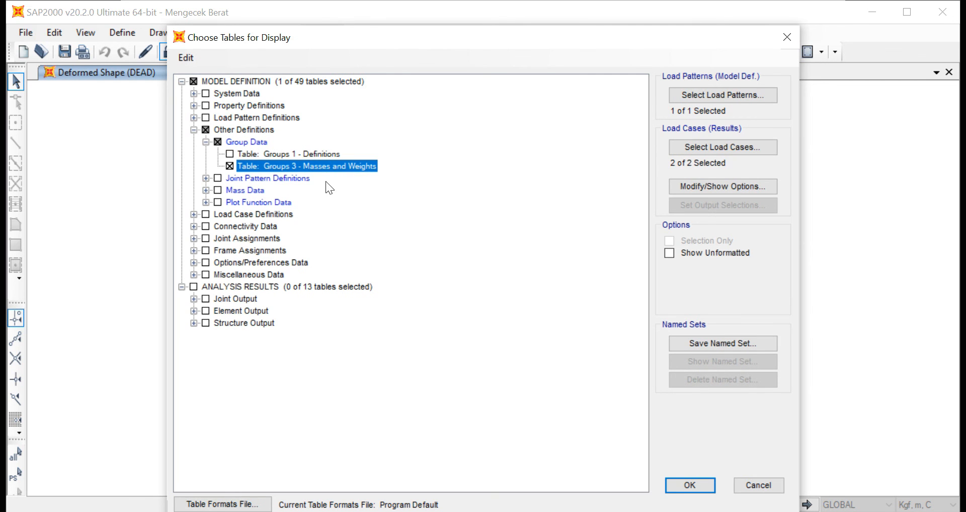
click(692, 485)
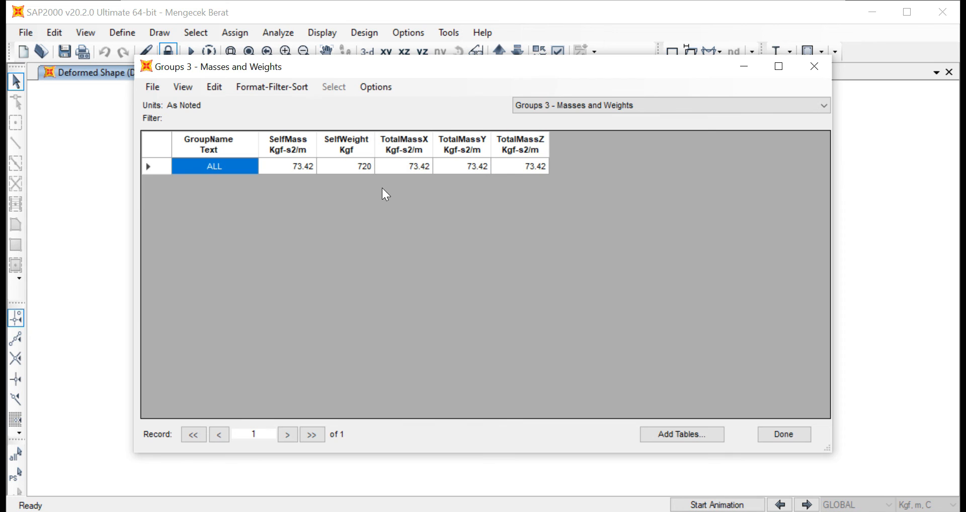
Compare the table's self weight with the handwritten beam weight calculation, and close the table.
key(alt+Tab)
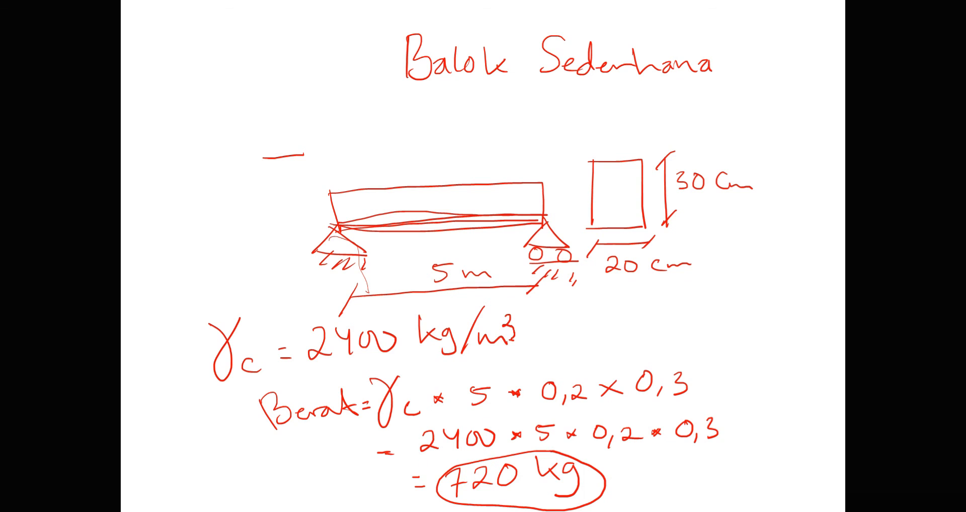
key(alt+Tab)
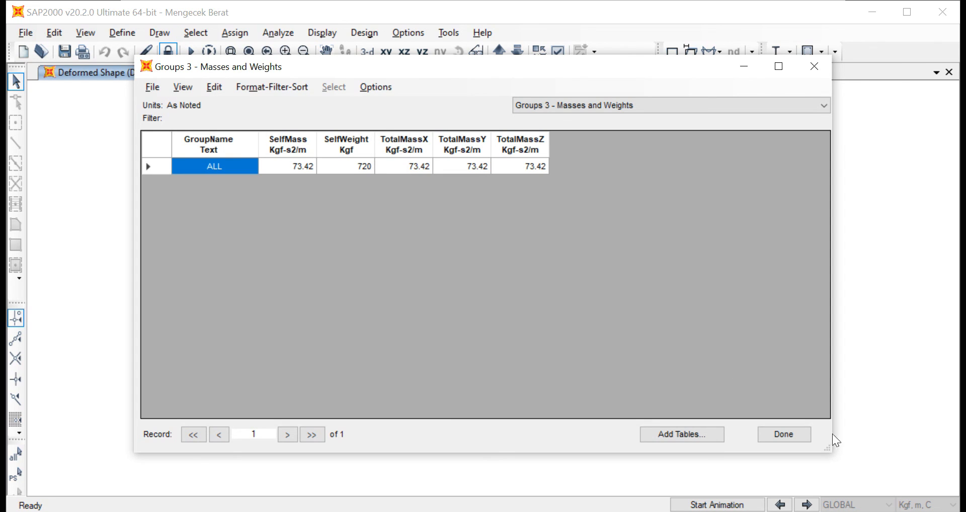
click(797, 433)
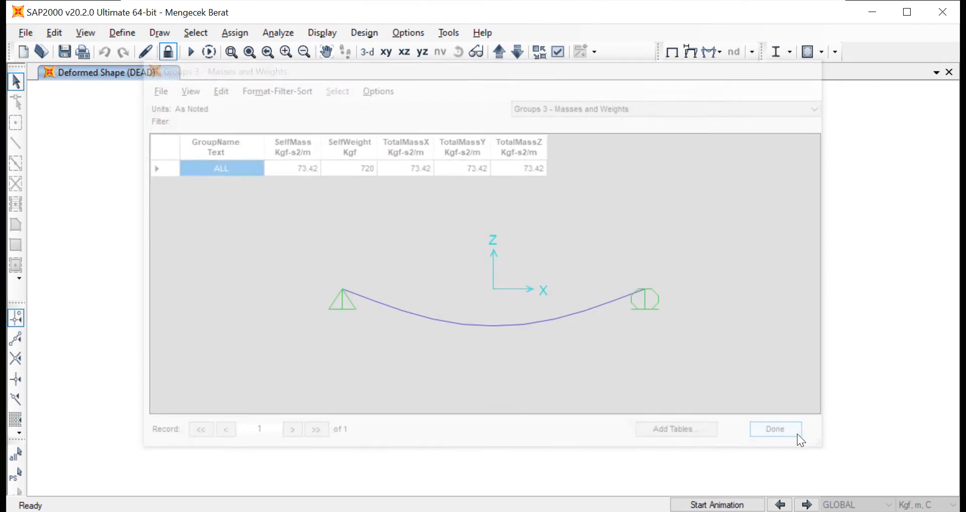